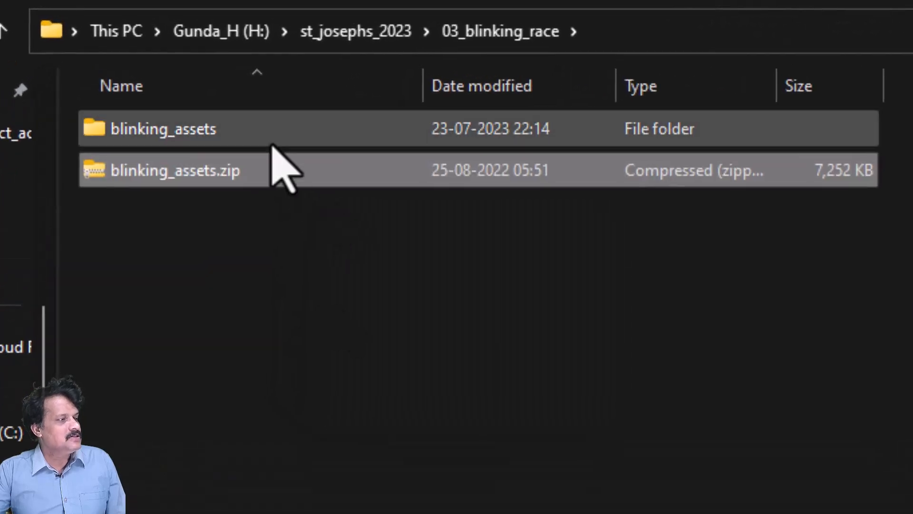
- Open the nested blinking_assets folder inside 03_blinking_race and view the 01.png image
double_click(266, 138)
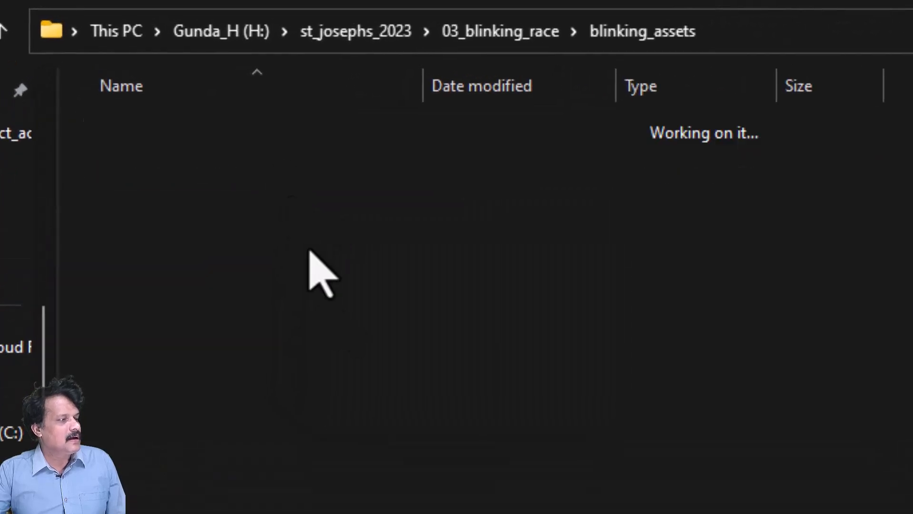
double_click(223, 129)
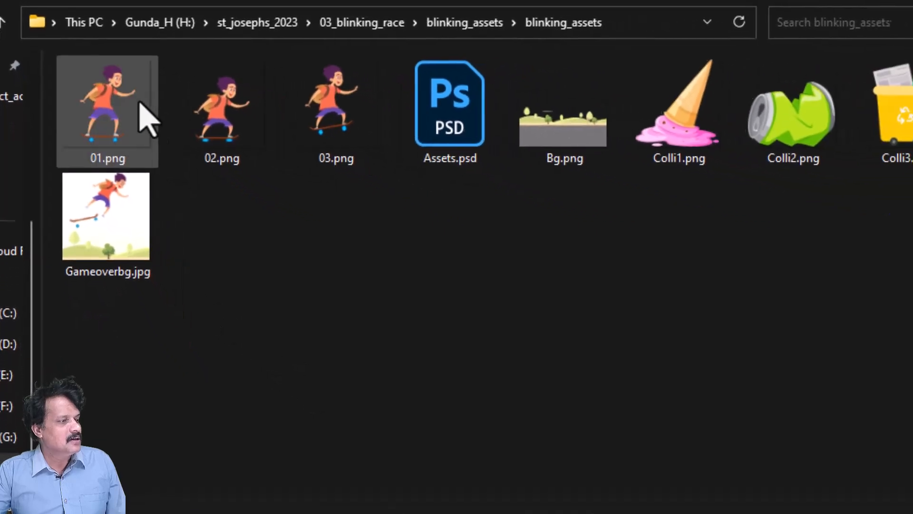
double_click(117, 92)
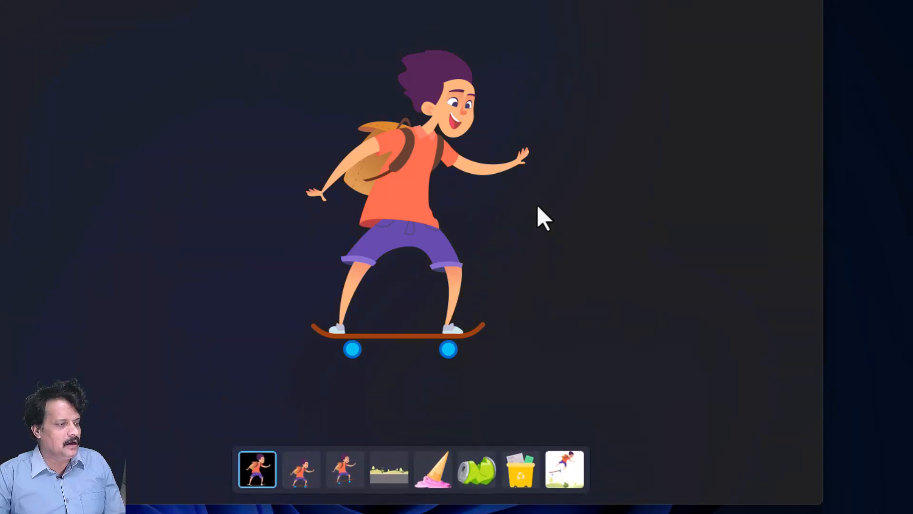
- Compare the three skateboarder frames 01.png, 02.png and 03.png in the image viewer
left_click(300, 468)
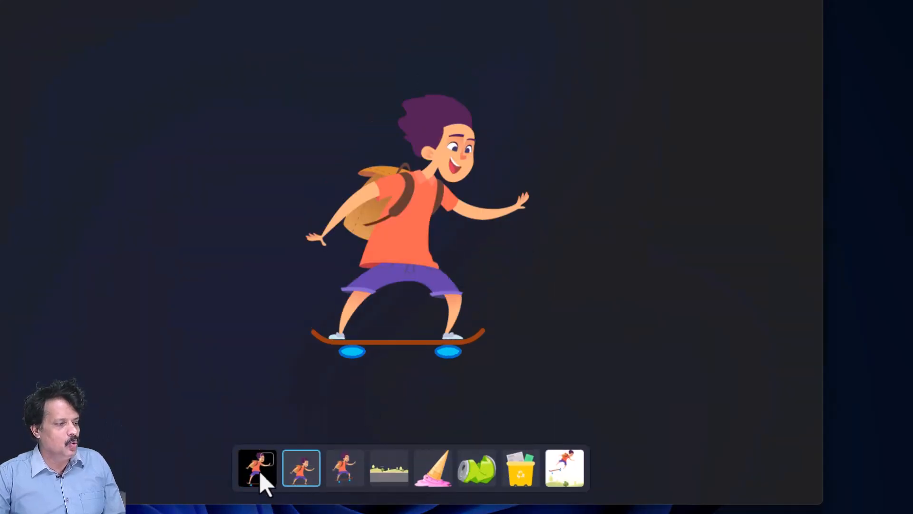
left_click(342, 455)
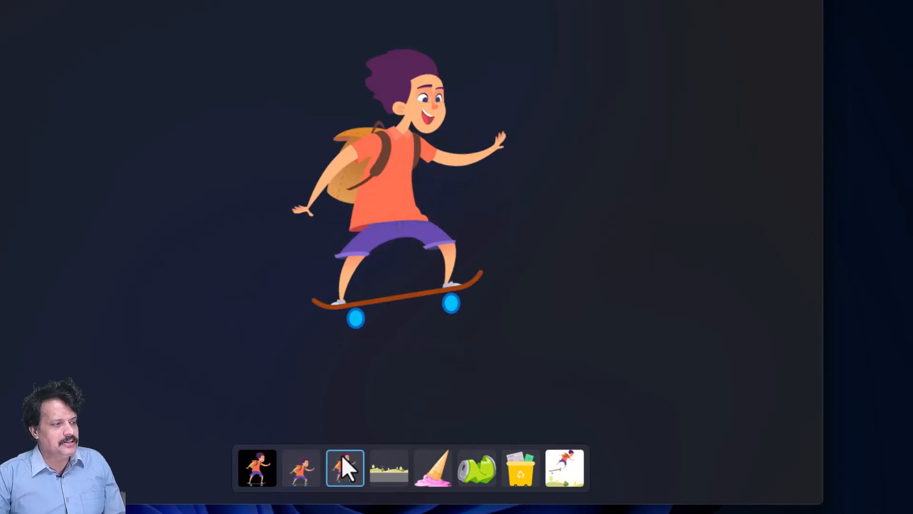
left_click(304, 469)
left_click(263, 464)
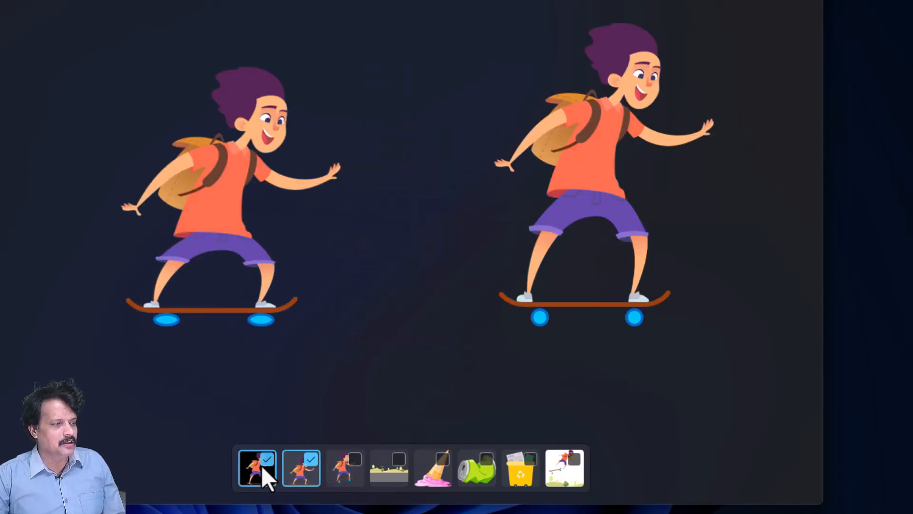
left_click(301, 466)
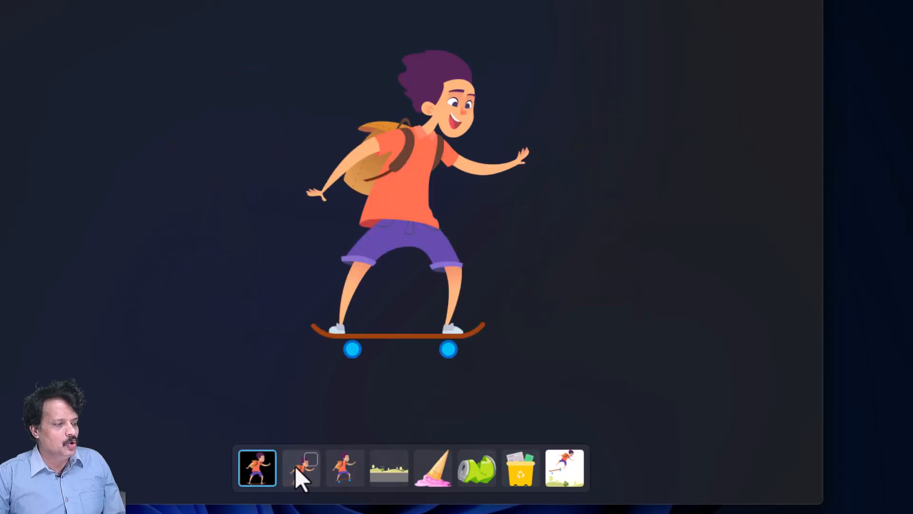
left_click(339, 476)
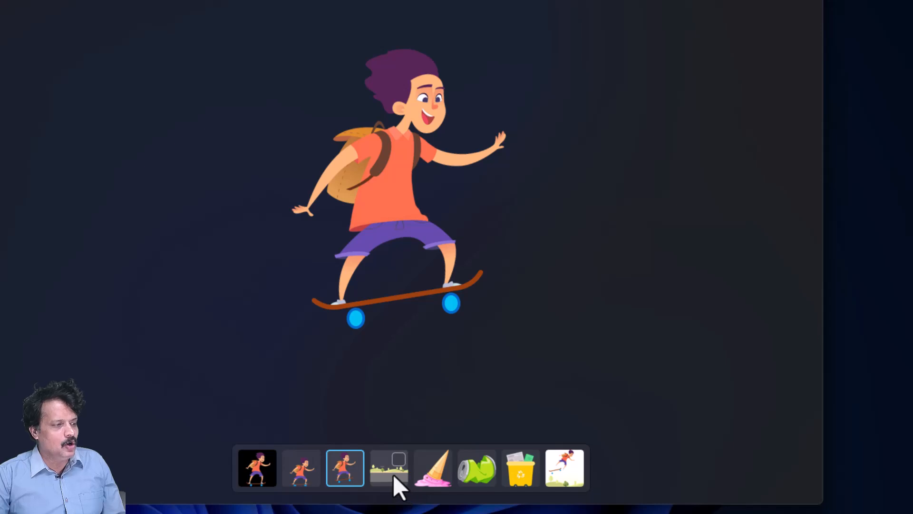
- View the Bg.png road background and the obstacle images Colli1.png, Colli2.png and Colli3.png
left_click(398, 485)
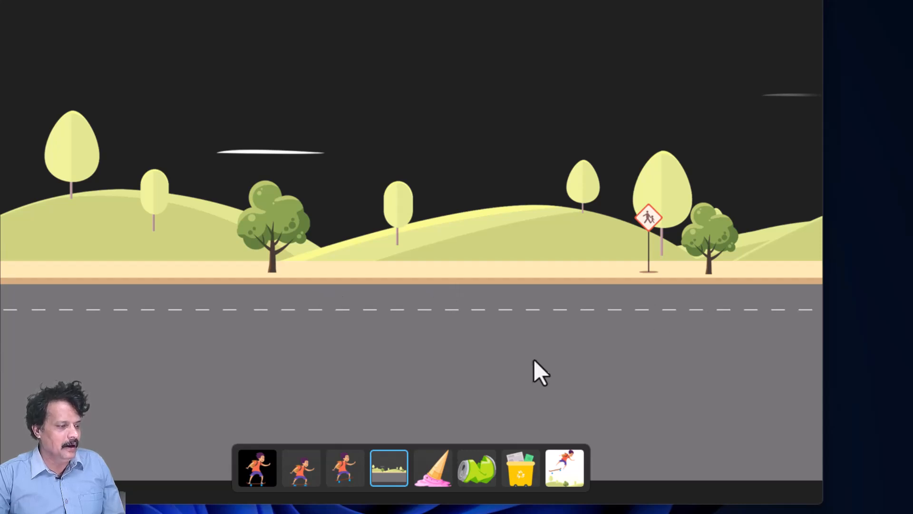
left_click(441, 460)
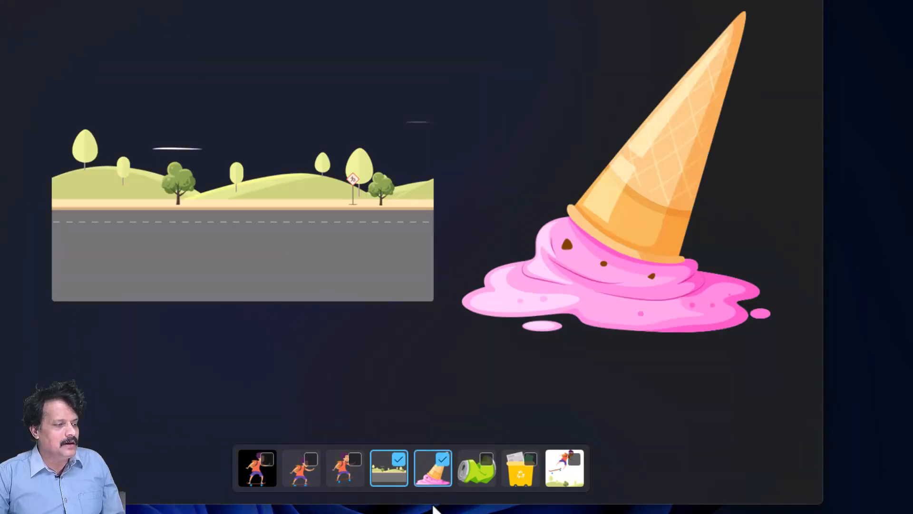
left_click(398, 464)
left_click(433, 476)
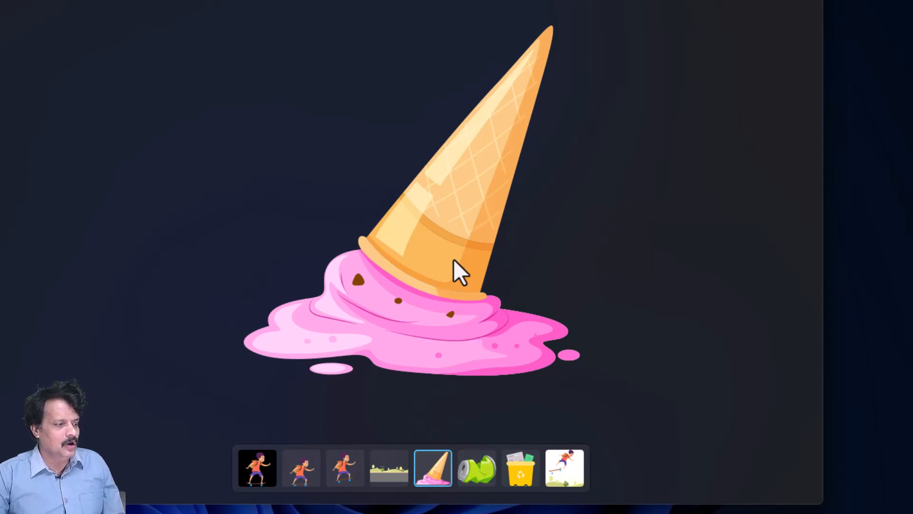
left_click(482, 479)
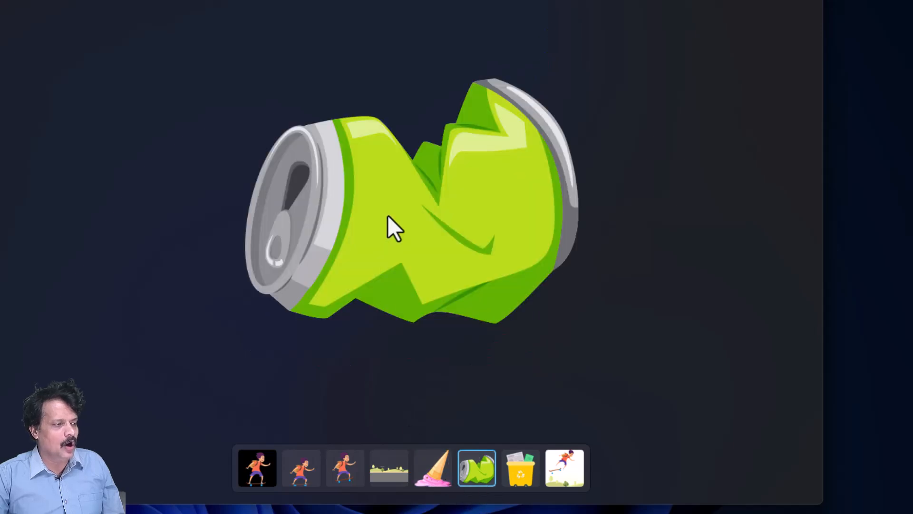
left_click(519, 475)
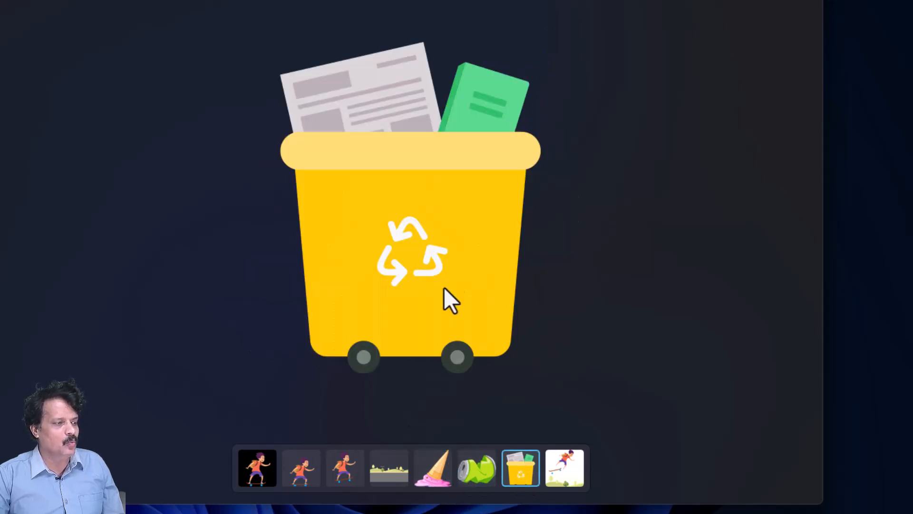
left_click(490, 478)
left_click(444, 479)
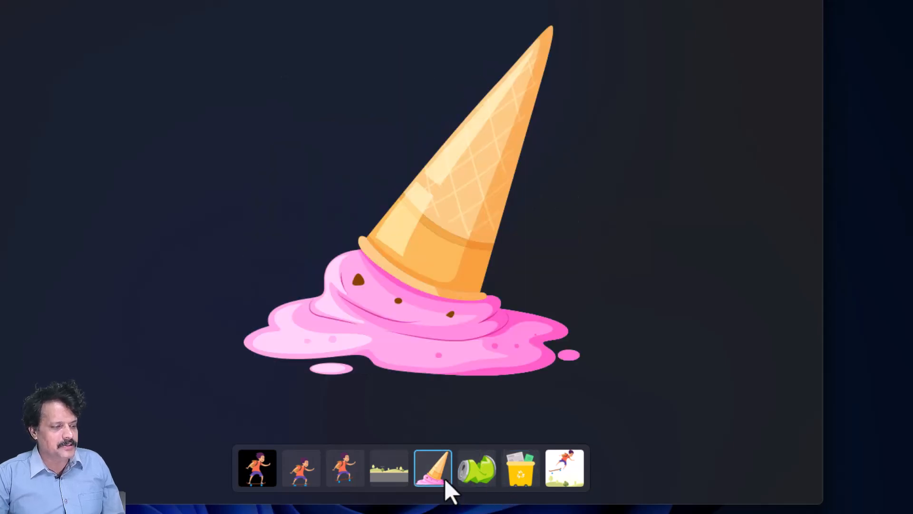
left_click(384, 481)
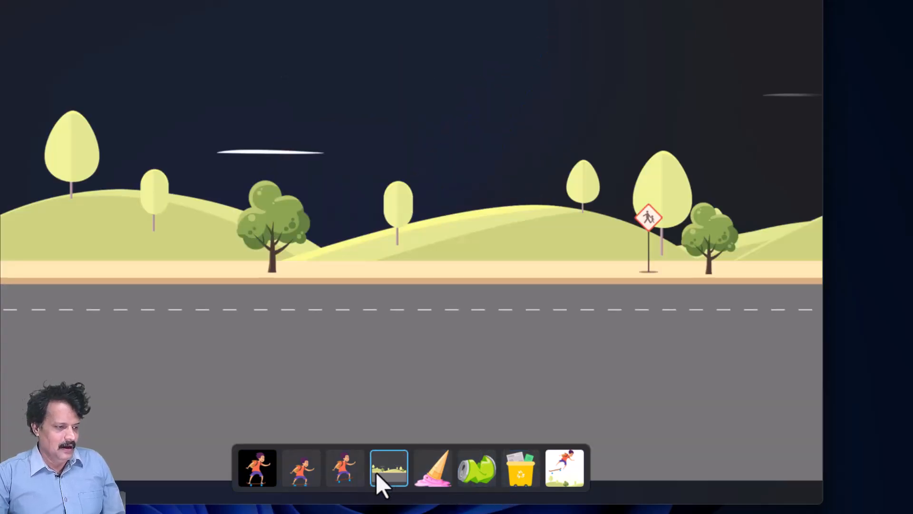
- View the Gameoverbg.jpg image and close the image viewer
left_click(566, 476)
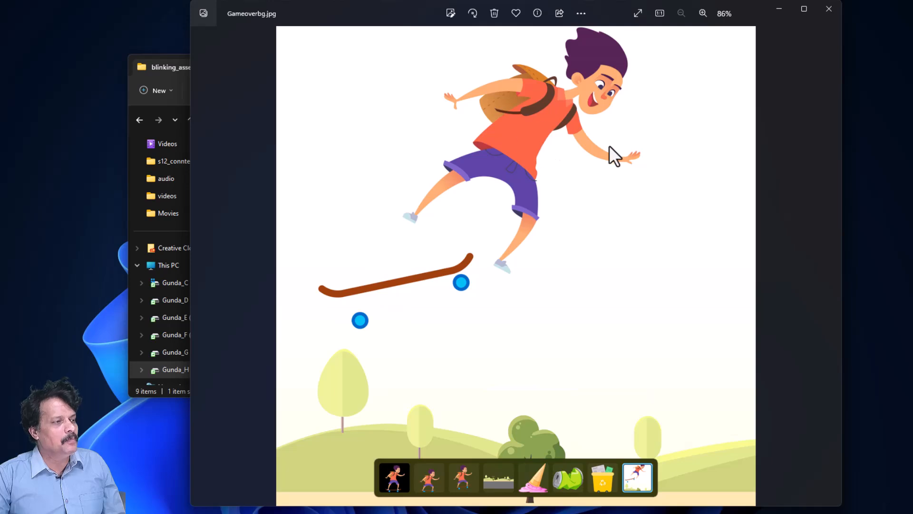
left_click(829, 10)
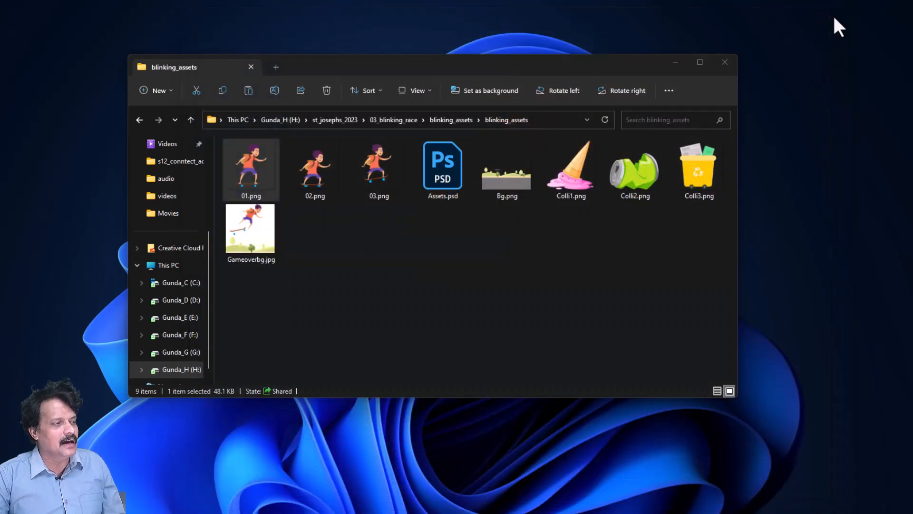
- Open Assets.psd from the blinking_assets folder in Adobe Photoshop 2023 and reposition its window
double_click(445, 169)
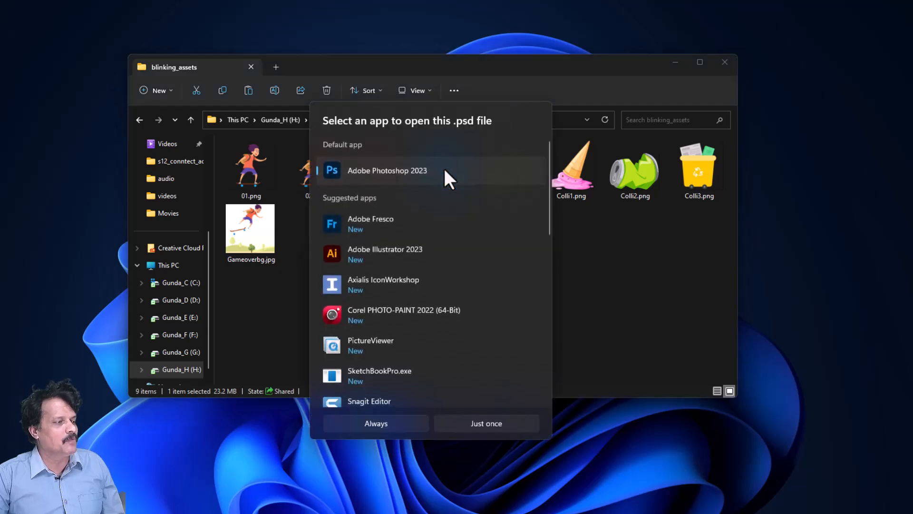
double_click(406, 177)
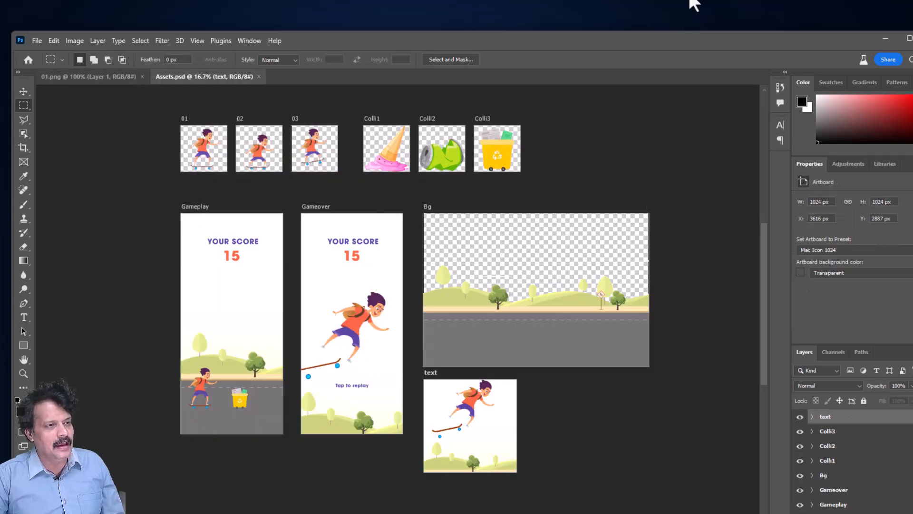
left_click_drag(690, 38, 657, 7)
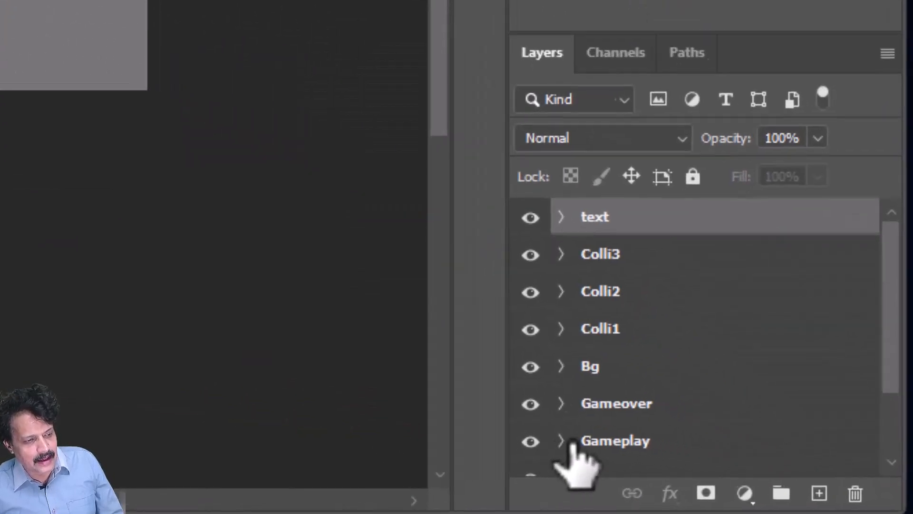
- Toggle the visibility of artboards 01, 02, 03, Gameplay, Gameover, Bg and Colli1 off and on to identify each one
scroll(790, 481, "down", 3)
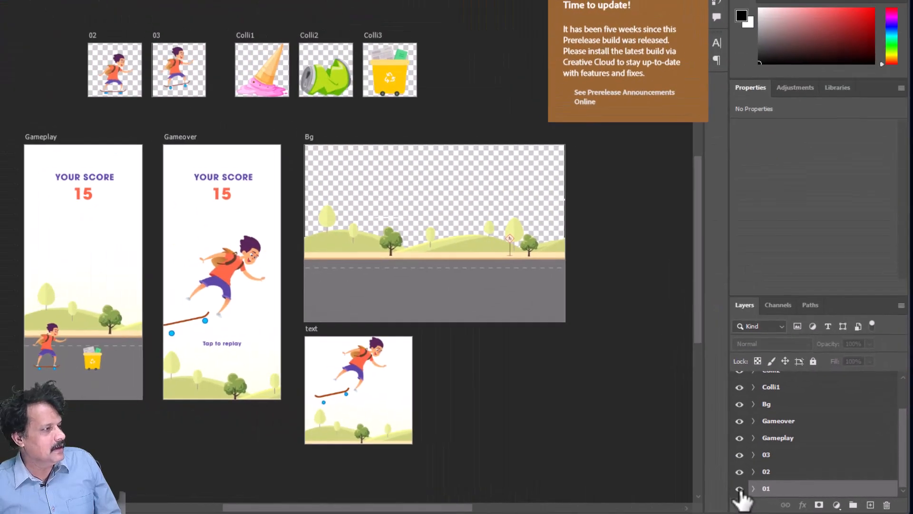
left_click(739, 489)
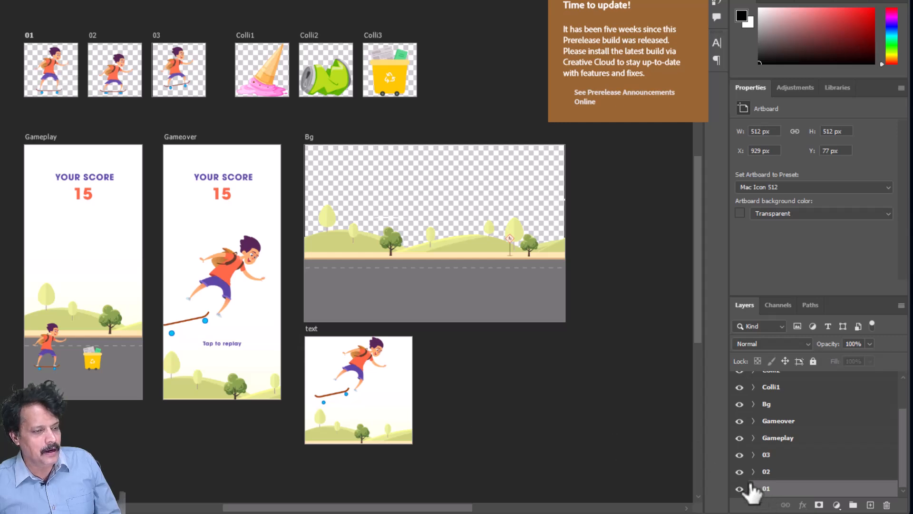
left_click(739, 472)
left_click(739, 471)
left_click(740, 454)
left_click(740, 455)
left_click(740, 438)
left_click(739, 438)
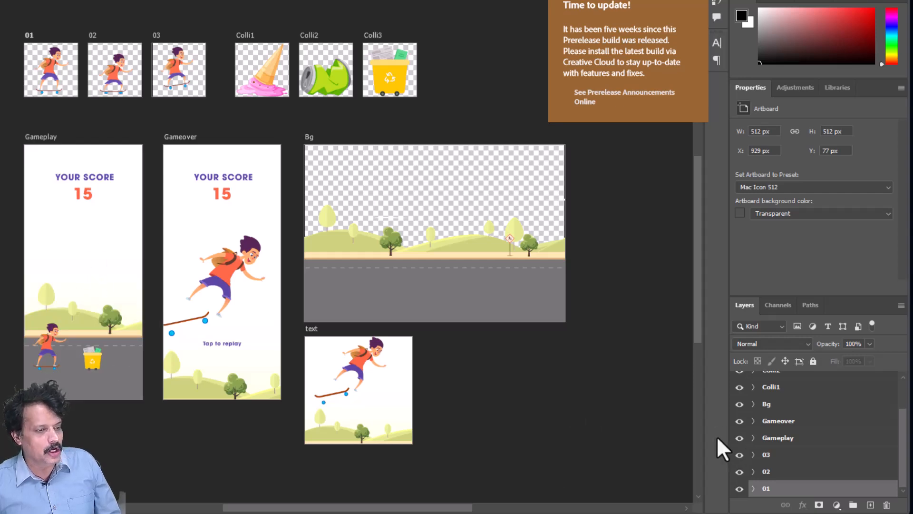
left_click(739, 421)
left_click(739, 421)
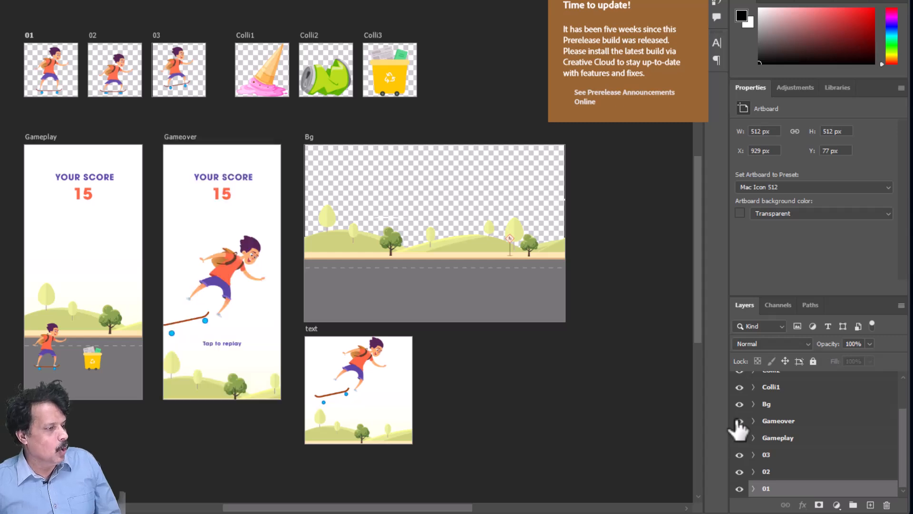
left_click(740, 403)
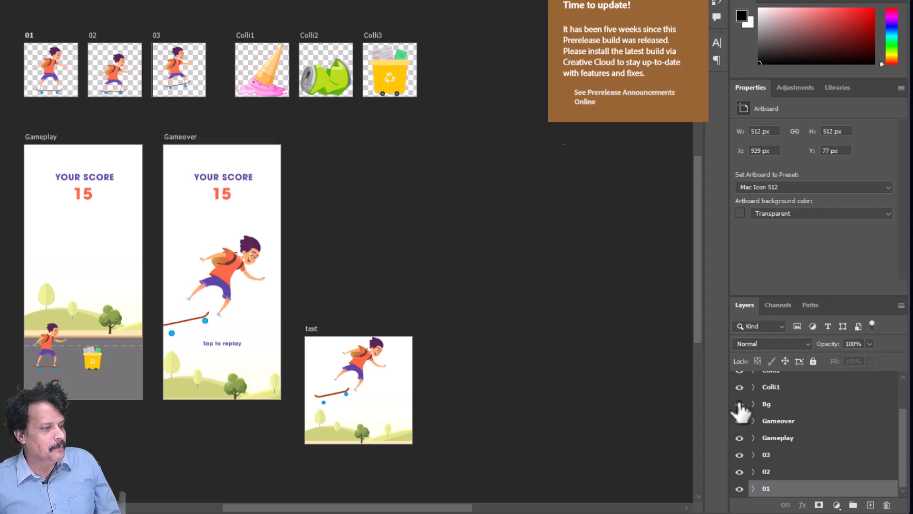
left_click(740, 404)
left_click(740, 386)
left_click(740, 387)
scroll(741, 404, "up", 3)
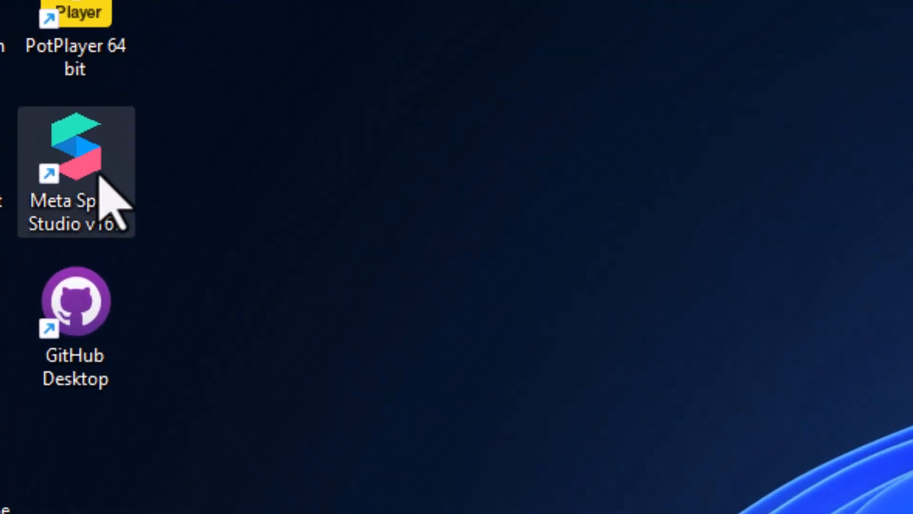
- Launch Meta Spark Studio v167, create a blank project and dismiss the tip of the day
left_click(60, 69)
left_click(103, 135)
double_click(101, 176)
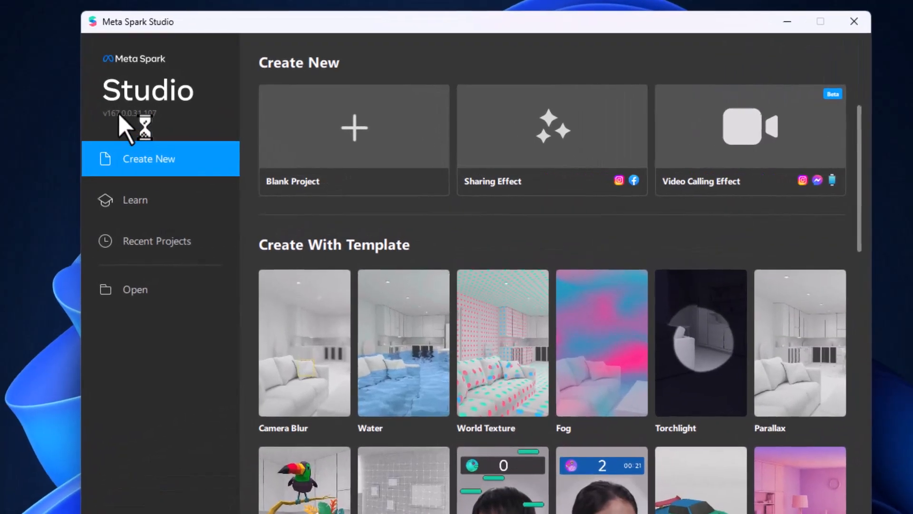
left_click_drag(178, 25, 161, 8)
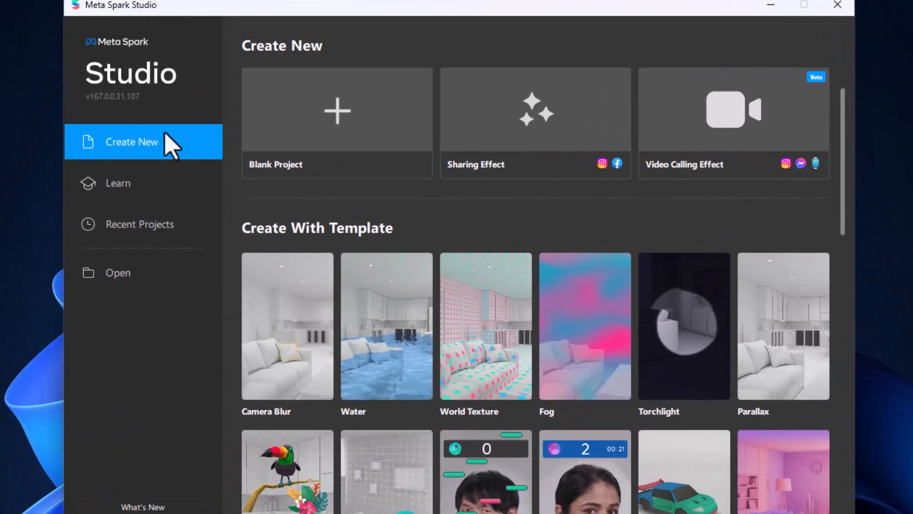
left_click(336, 118)
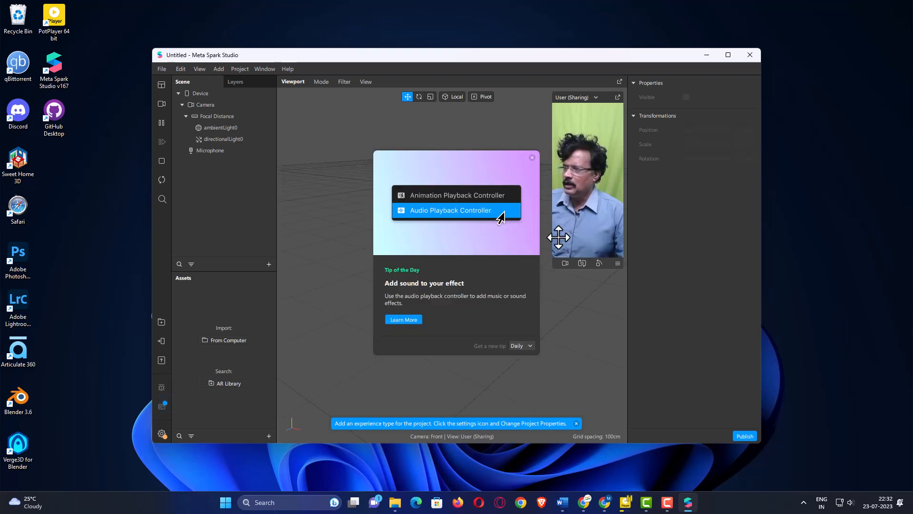
left_click(532, 157)
- Try the third real-time simulation face video as the preview source, and switch back to the Logitech Webcam C930e
left_click(565, 263)
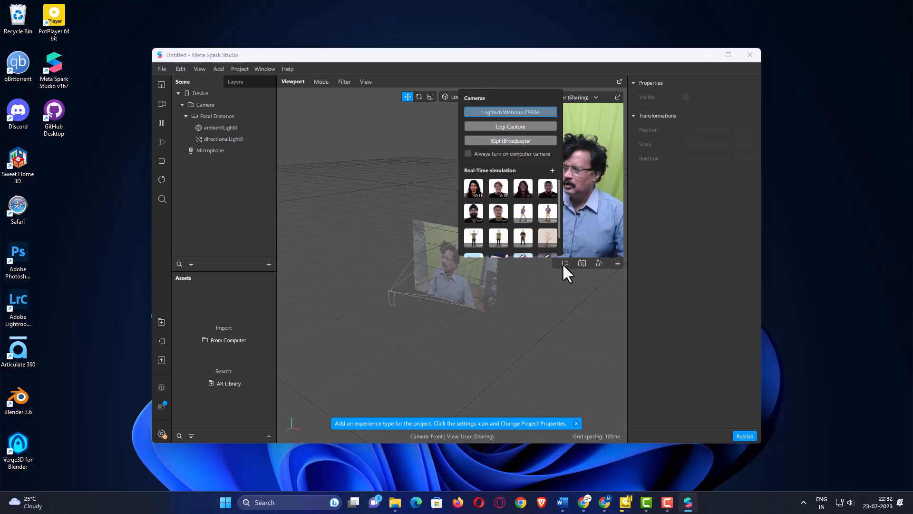
left_click(521, 189)
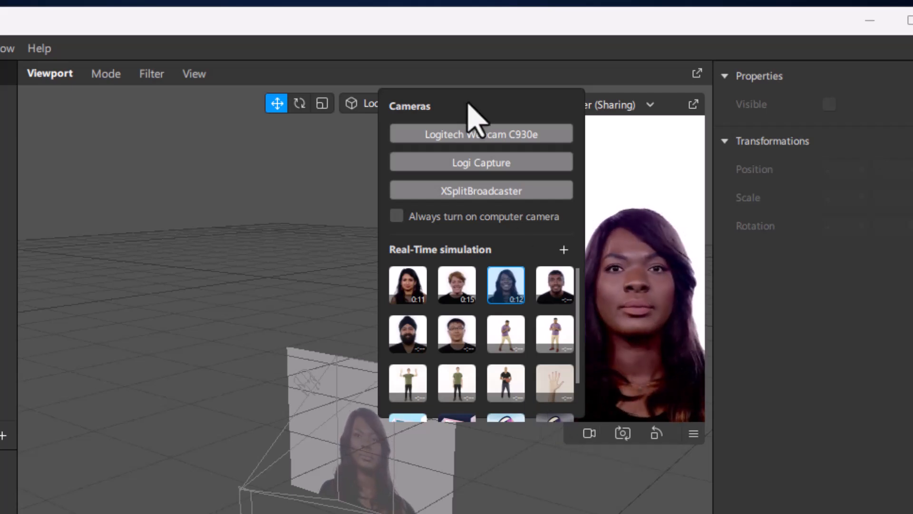
left_click(462, 137)
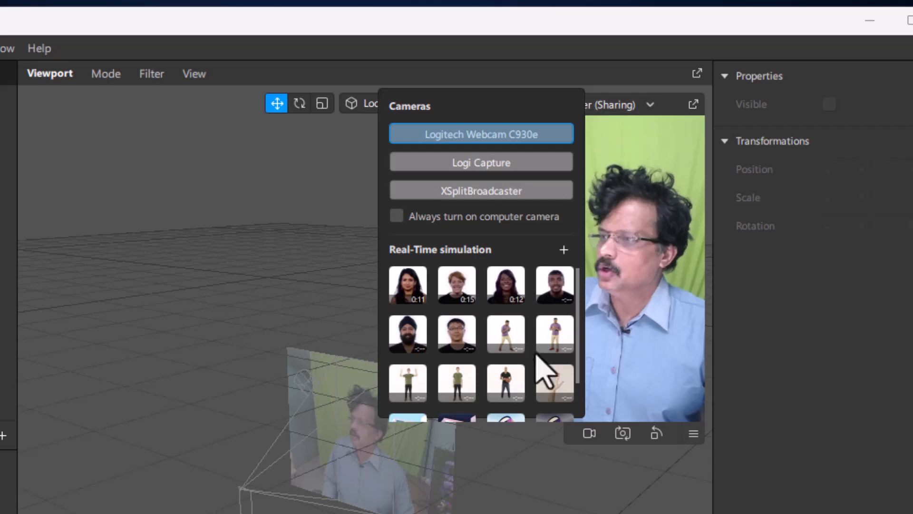
left_click(585, 434)
left_click(585, 433)
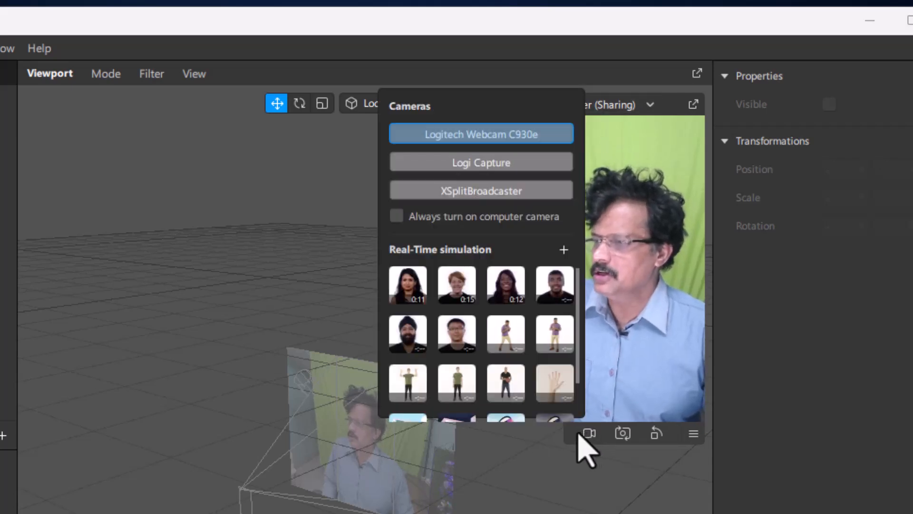
- Dismiss the camera list and maximize the Meta Spark Studio window
left_click(187, 227)
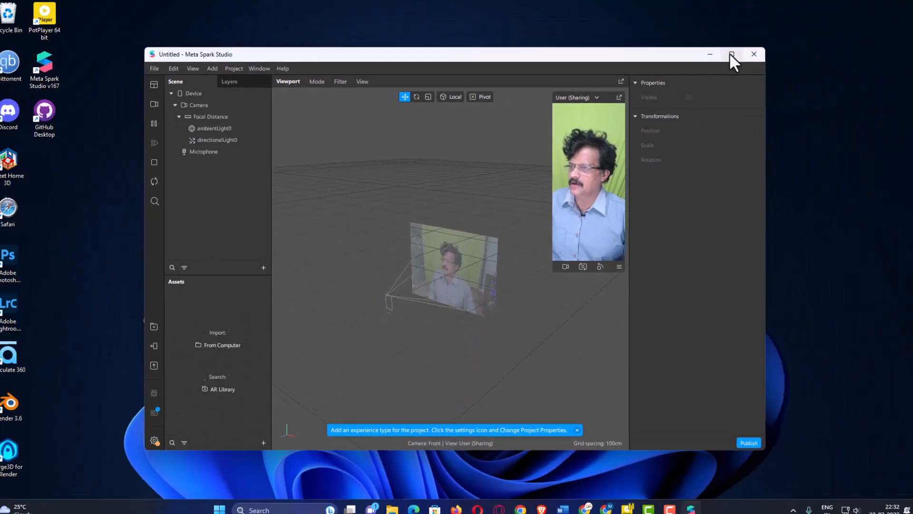
left_click(853, 31)
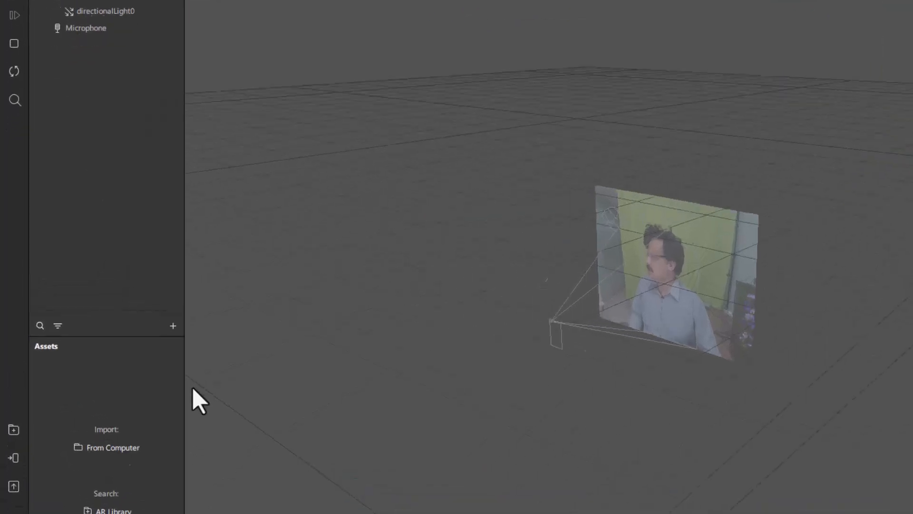
- Insert a Face Tracker into the scene and add a Canvas as its child
left_click(117, 299)
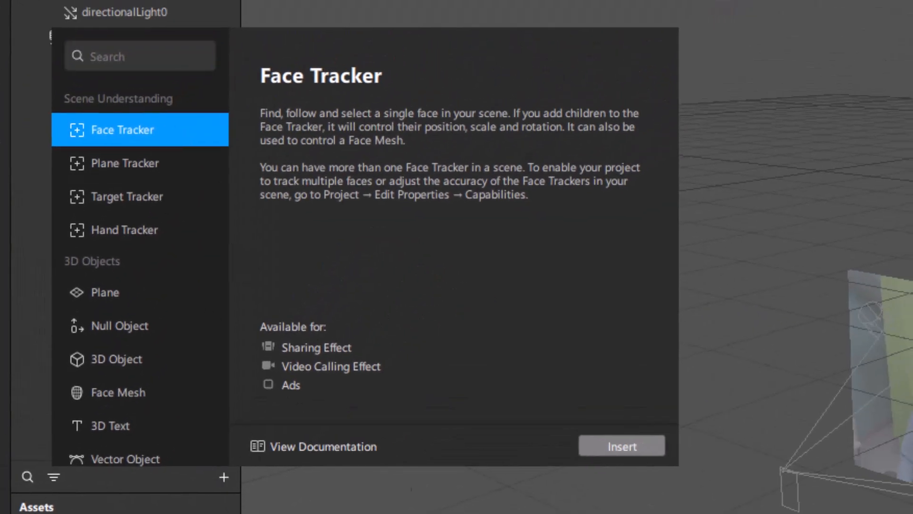
left_click(618, 447)
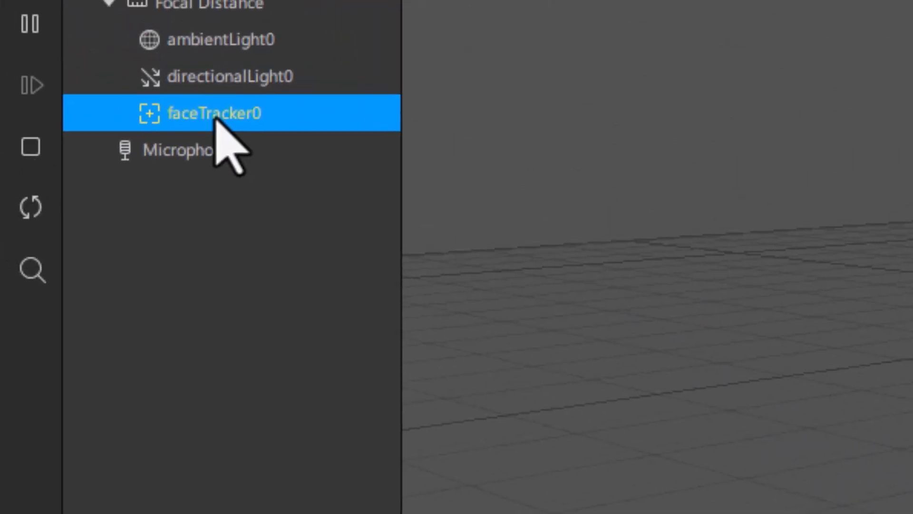
right_click(217, 117)
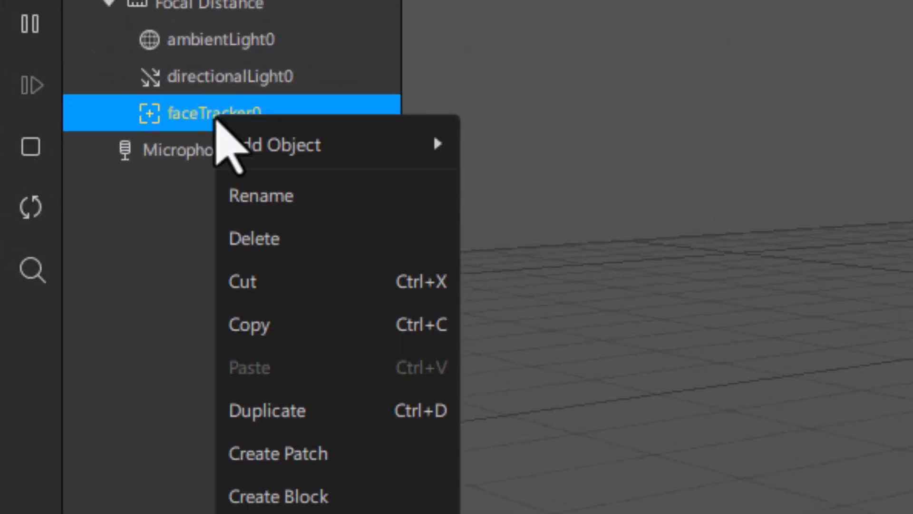
mouse_move(233, 142)
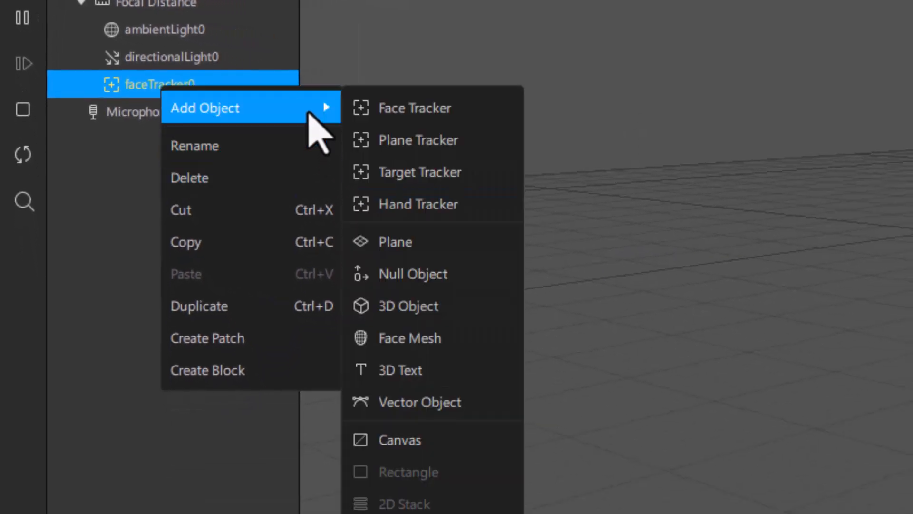
left_click(424, 442)
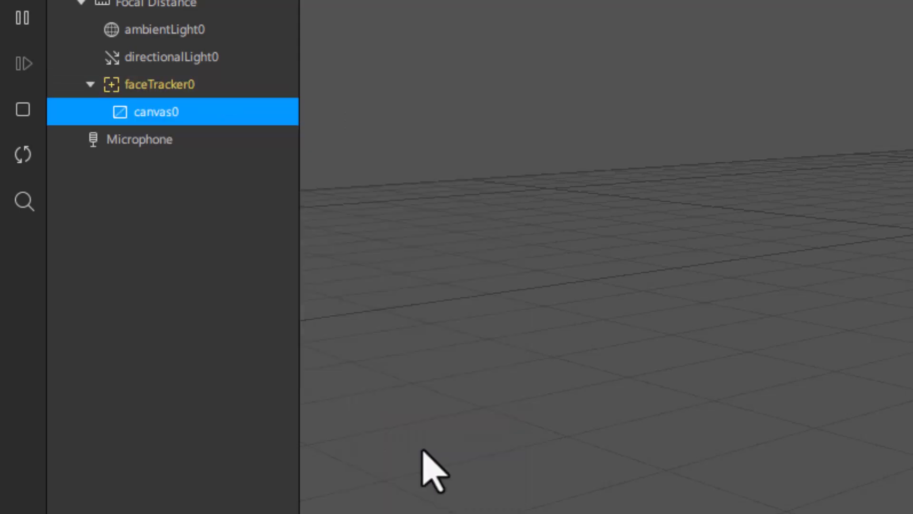
- Rename the canvas under the face tracker as background
double_click(153, 113)
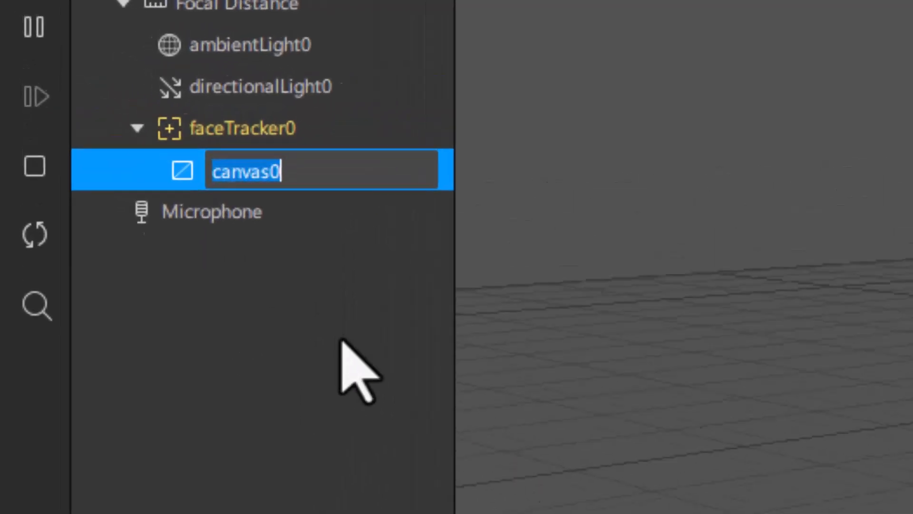
type("back")
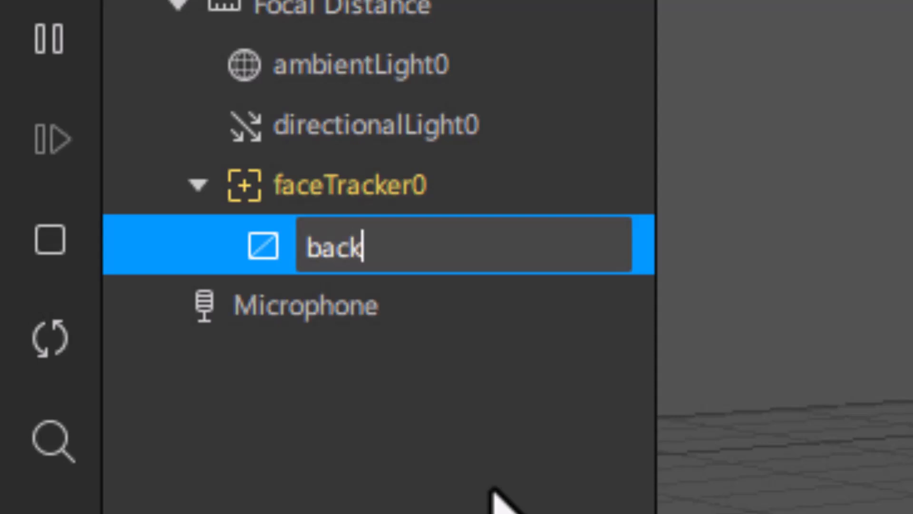
type("ground")
key("Return")
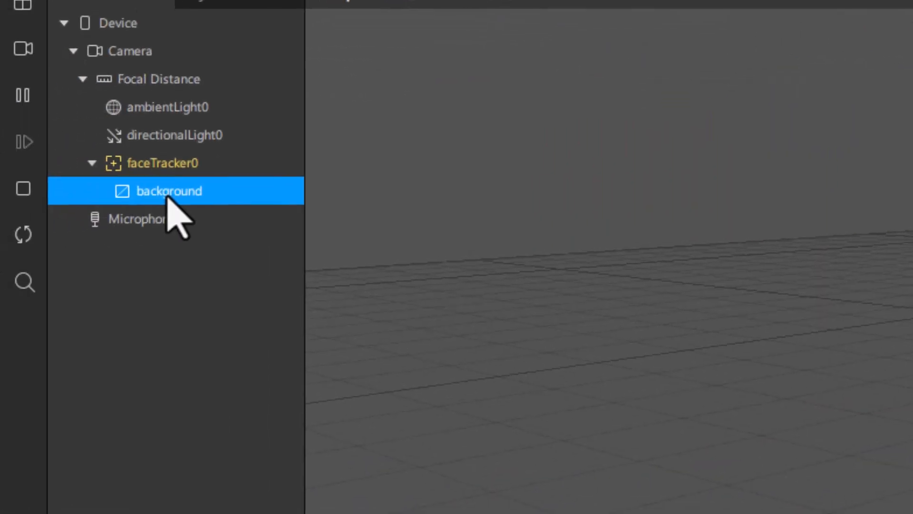
- Add a plane inside the background canvas and rename it as bg1
right_click(169, 196)
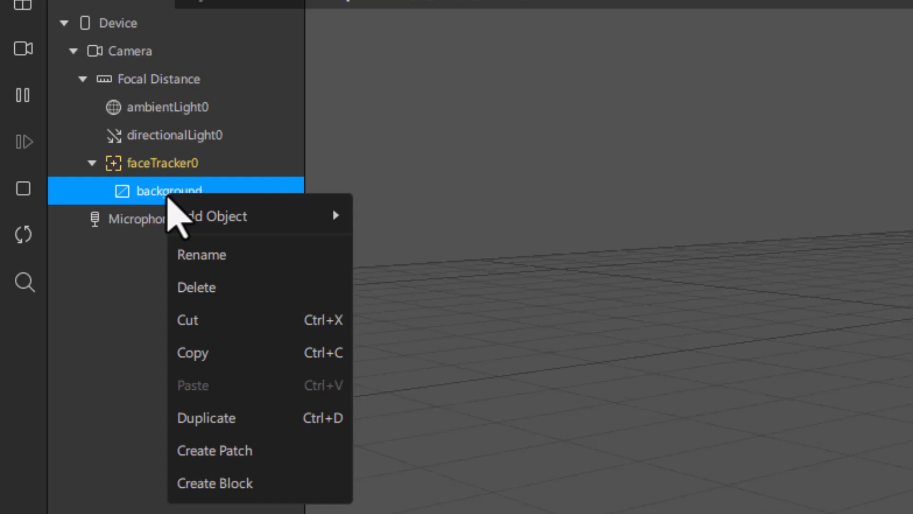
mouse_move(180, 211)
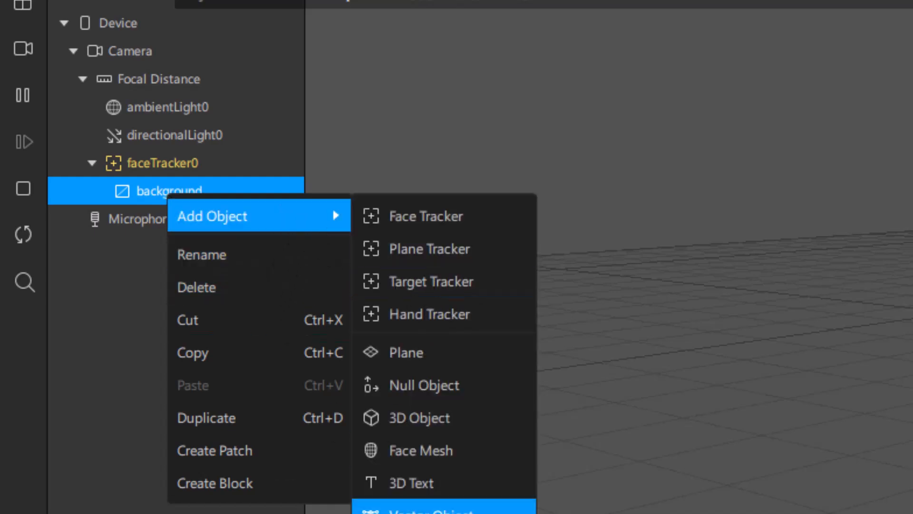
left_click(447, 356)
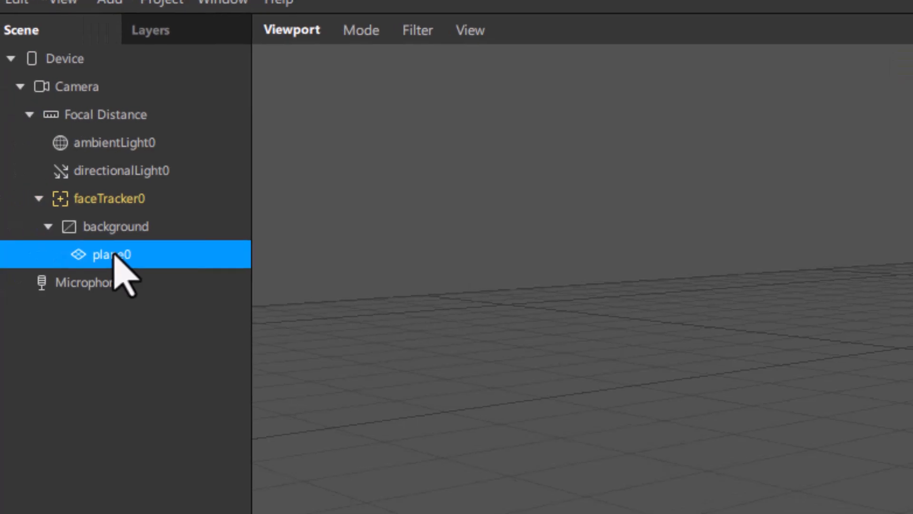
double_click(114, 257)
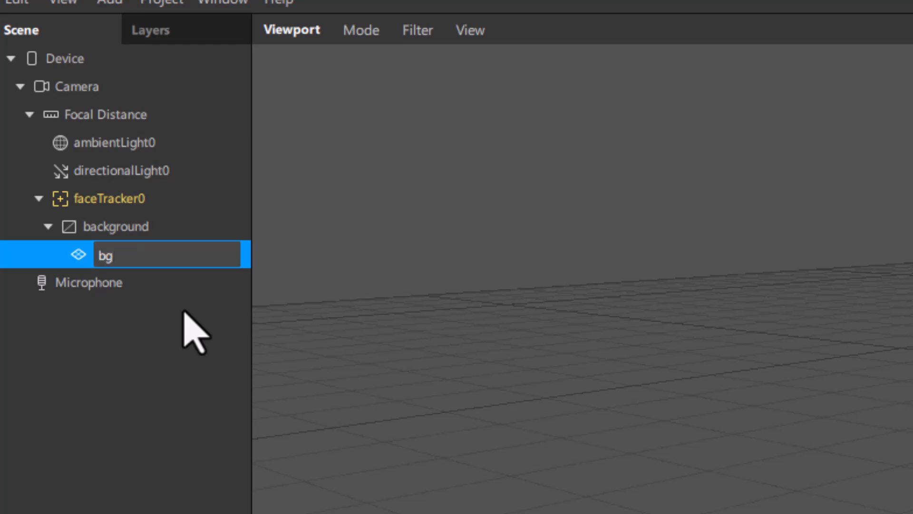
key("Return")
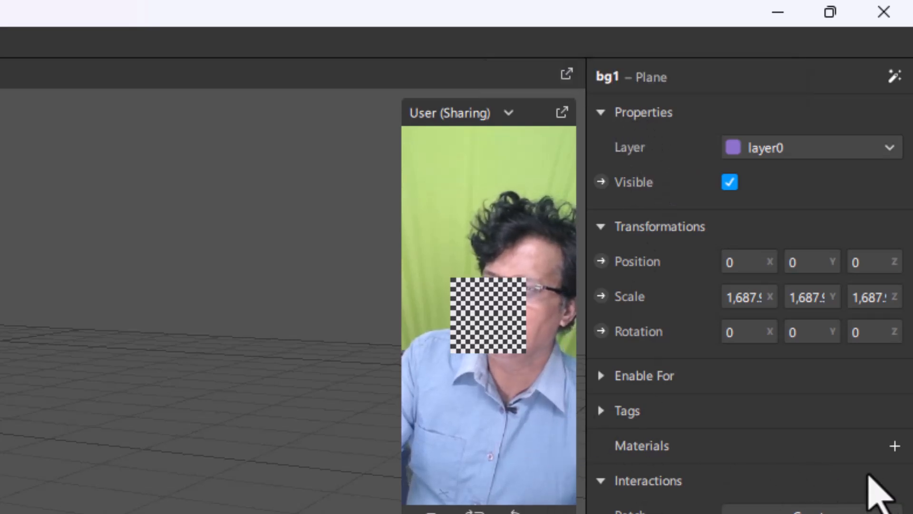
- Create a new material for the bg1 plane and rename the material as mat_background
left_click(894, 445)
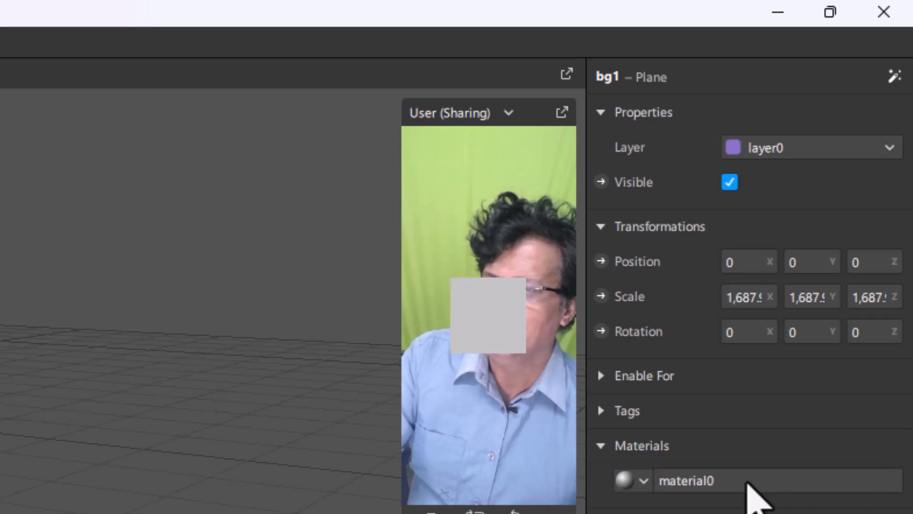
left_click(718, 481)
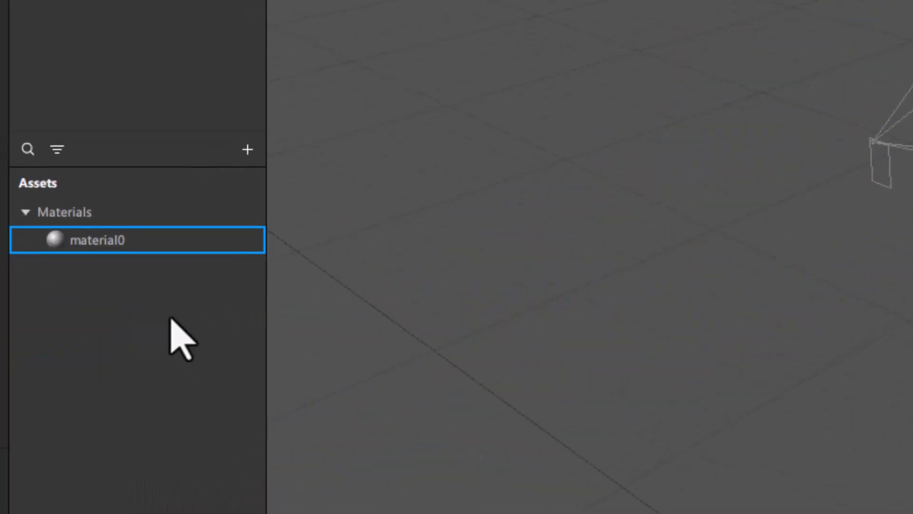
double_click(110, 241)
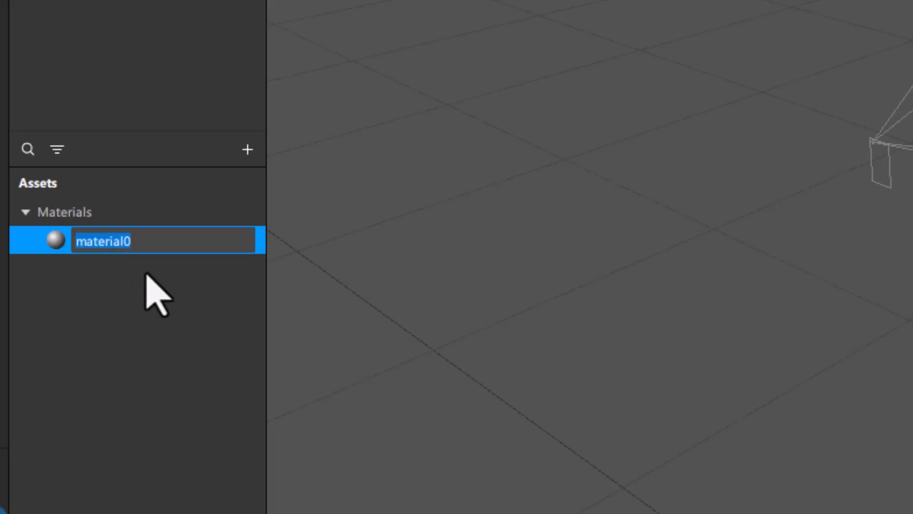
type("background")
key("Return")
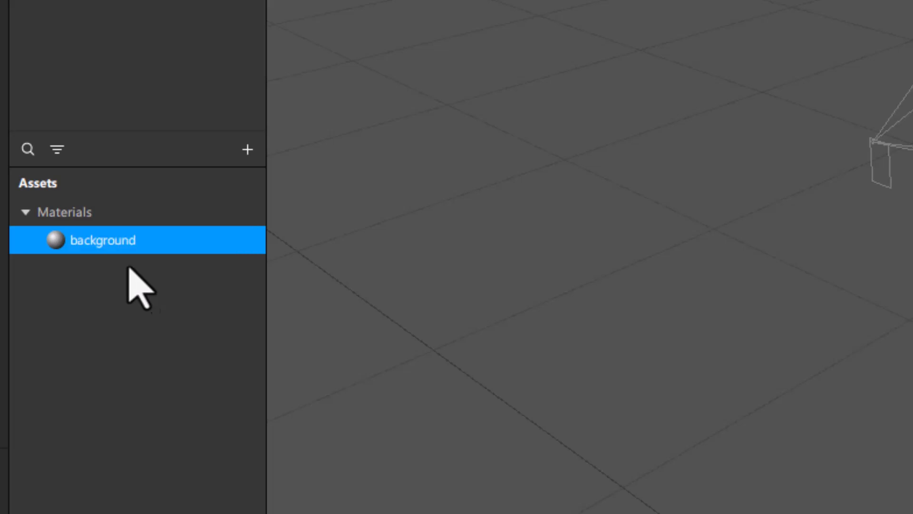
double_click(121, 244)
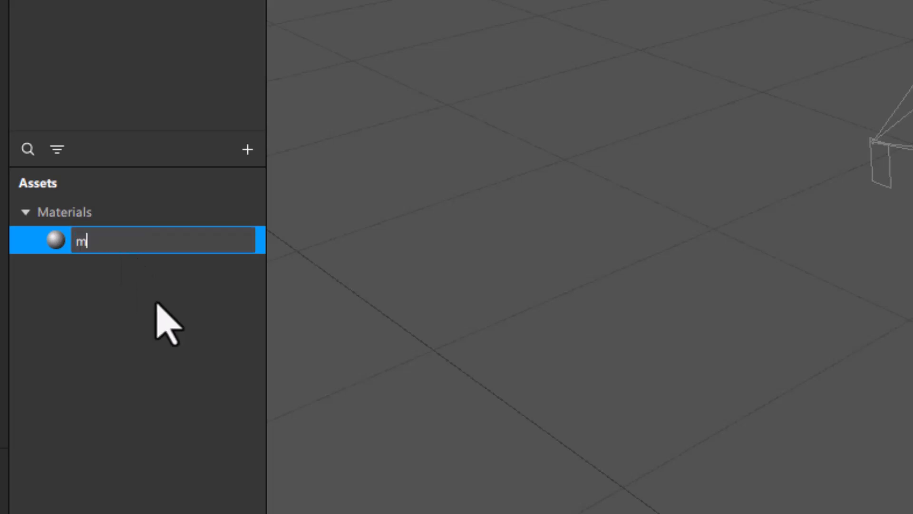
type("mat_background")
key("Return")
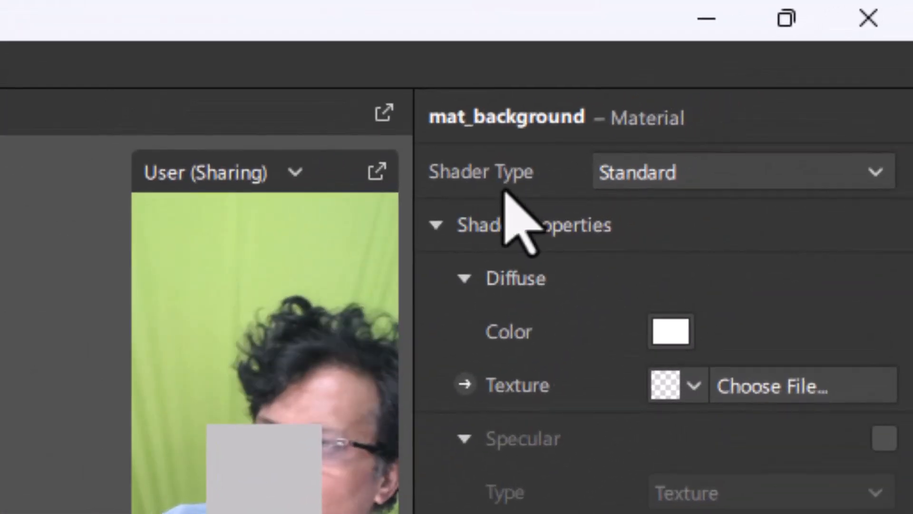
- Set the mat_background shader type to Flat and import Bg.png from the blinking_assets folder in 03_blinking_race as its texture
left_click(714, 171)
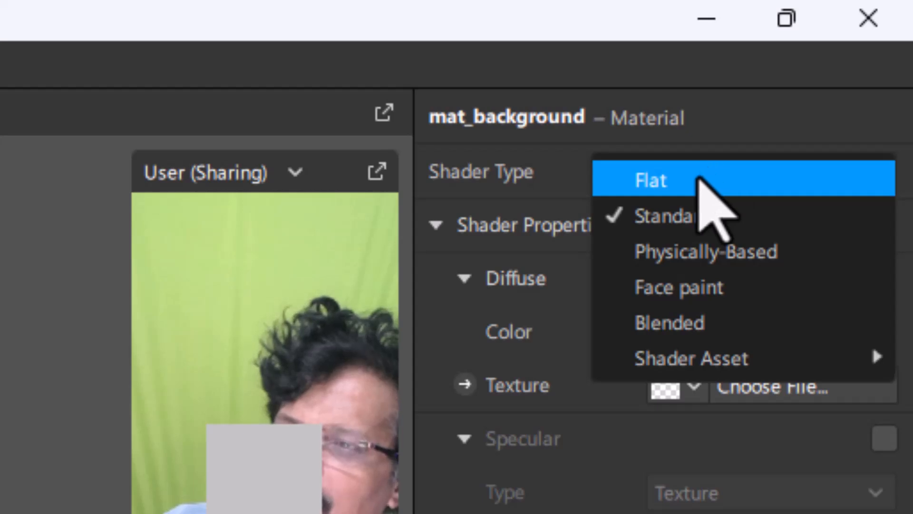
left_click(698, 180)
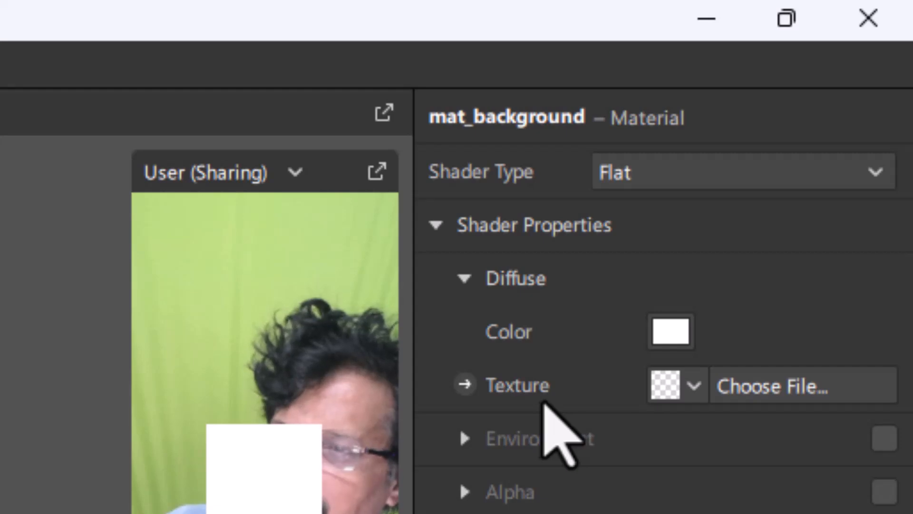
left_click(798, 389)
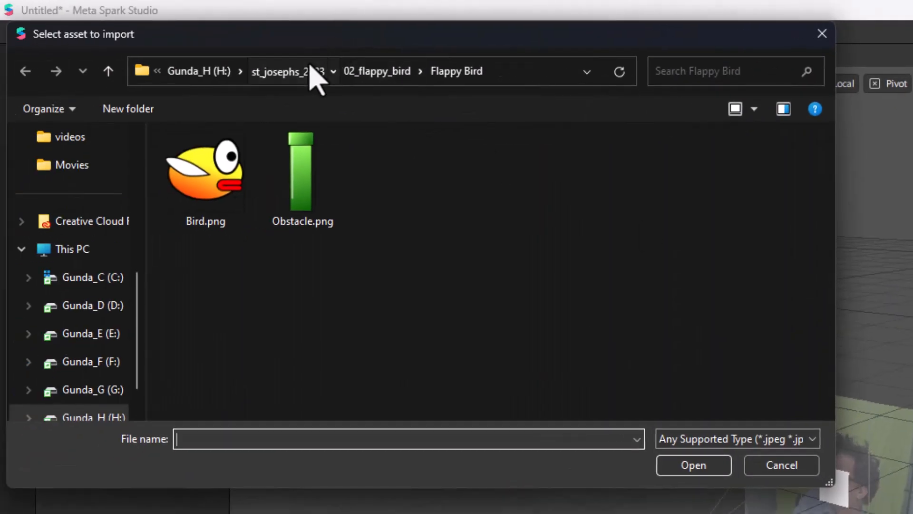
left_click(311, 71)
double_click(259, 245)
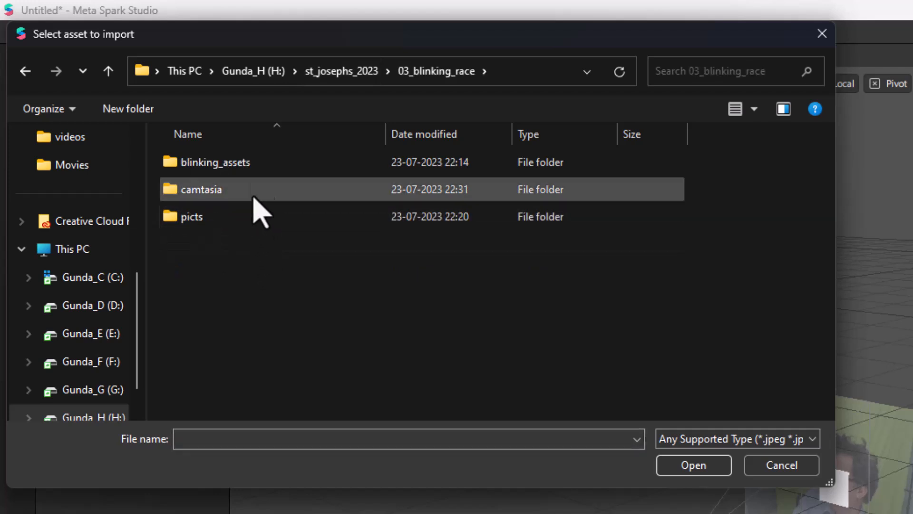
double_click(254, 166)
double_click(254, 166)
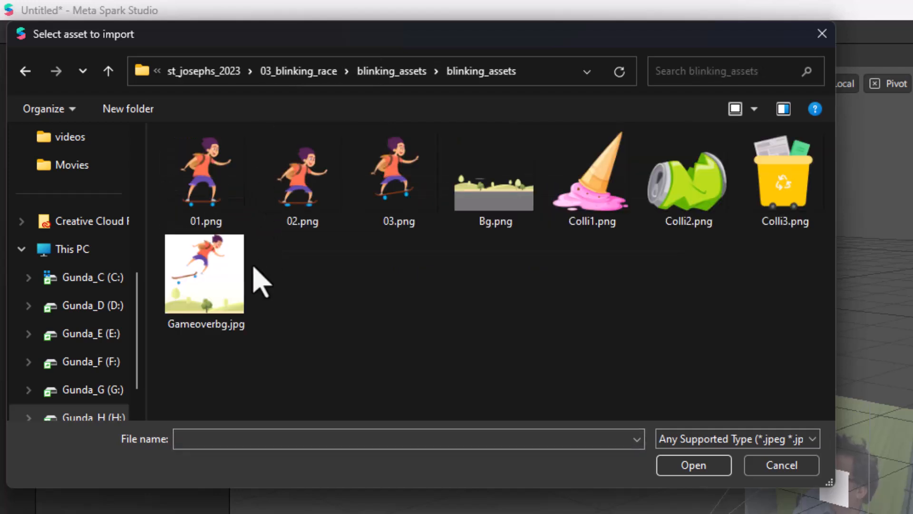
left_click(486, 200)
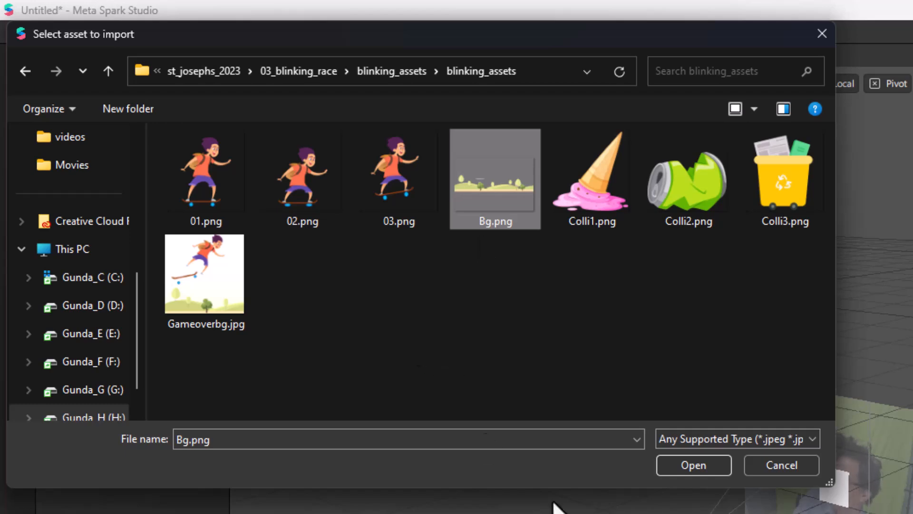
left_click(676, 467)
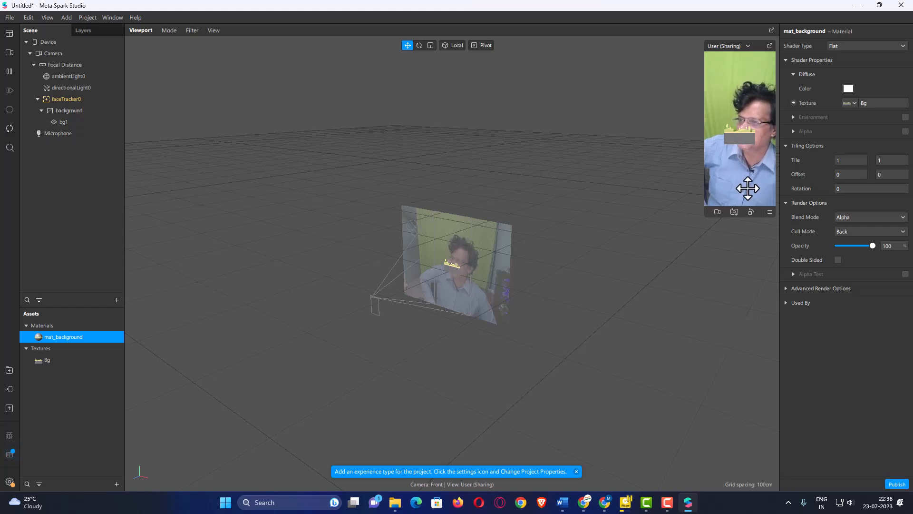
- Move the bg1 plane within the face tracker to about X 46.4 and Y 85.3
left_click(64, 122)
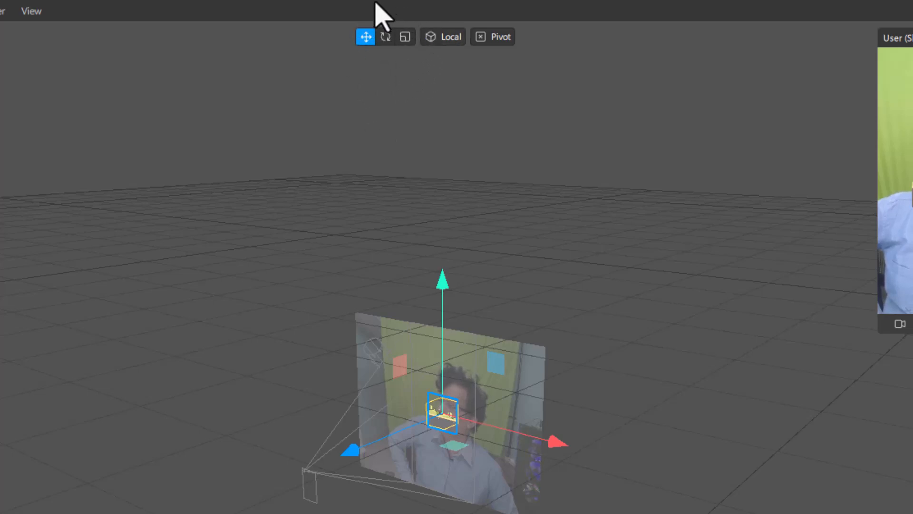
left_click_drag(443, 280, 445, 252)
left_click_drag(551, 407, 578, 428)
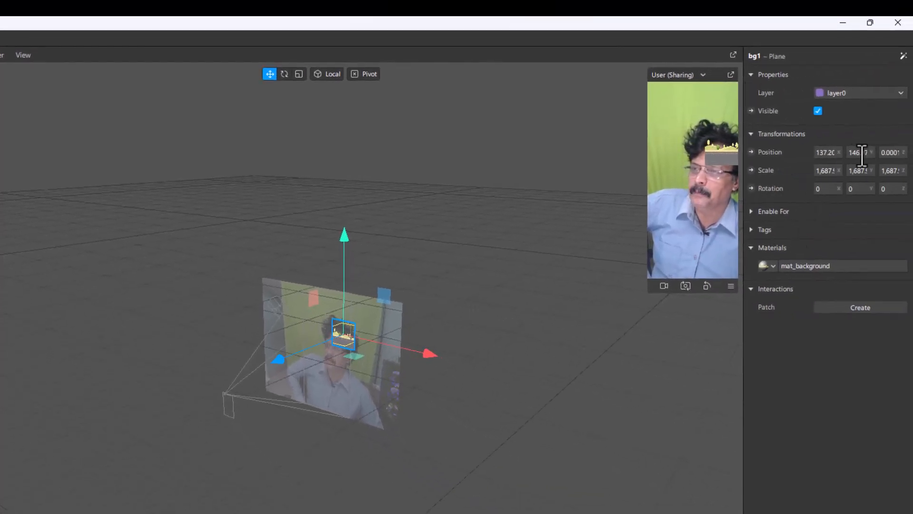
left_click_drag(429, 354, 408, 353)
left_click_drag(333, 238, 334, 264)
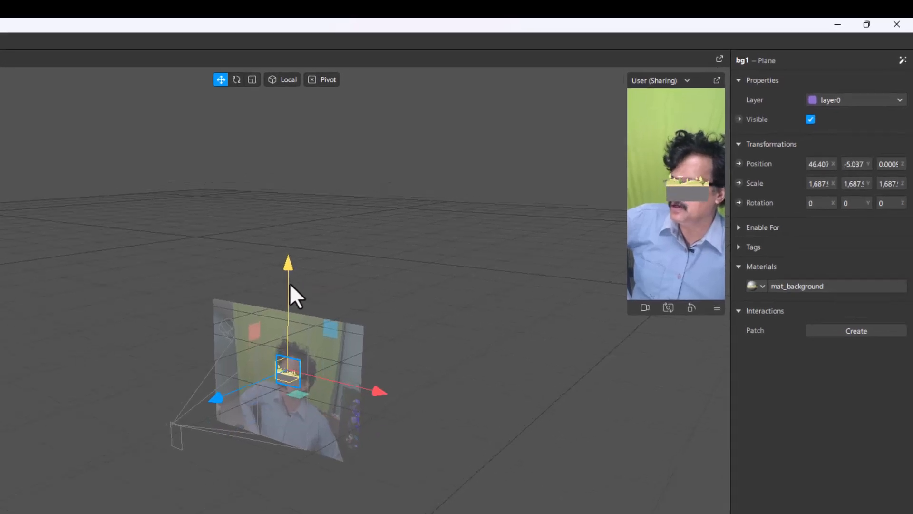
mouse_move(290, 284)
left_mouse_down()
mouse_move(290, 292)
mouse_move(295, 267)
left_mouse_up()
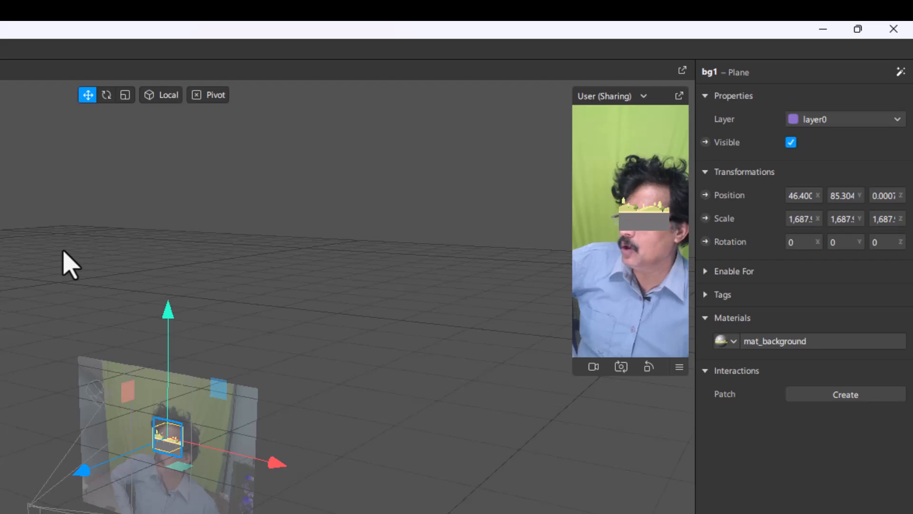
- Scale the bg1 plane to about 5,234 in X and 4,737 in Y, and enlarge the simulator preview
left_click(106, 95)
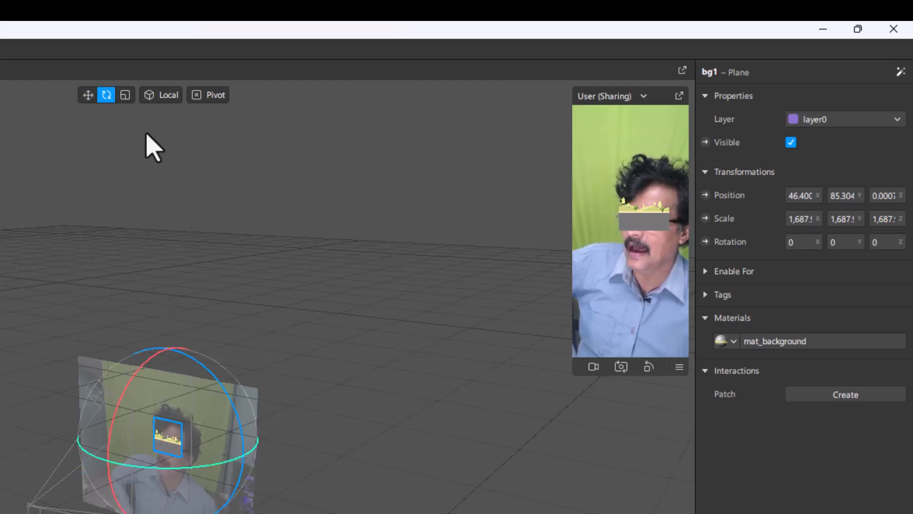
left_click(125, 95)
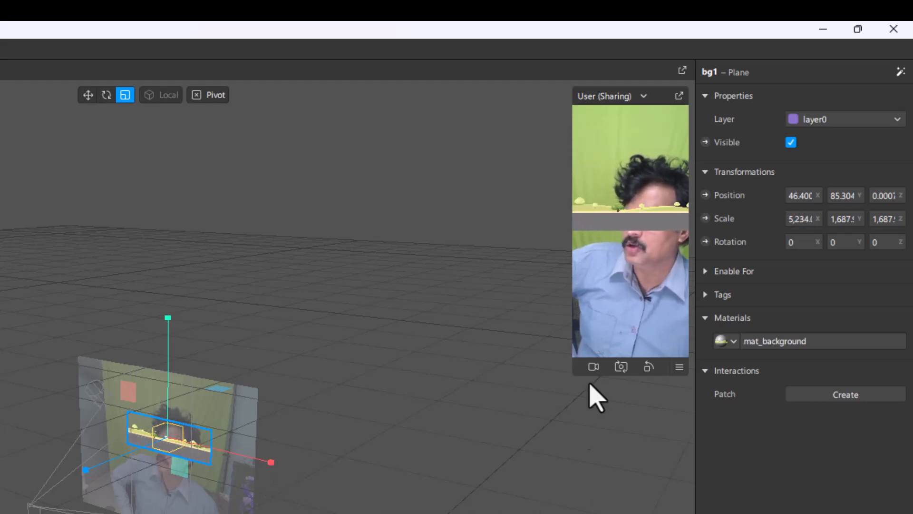
left_click_drag(572, 371, 466, 461)
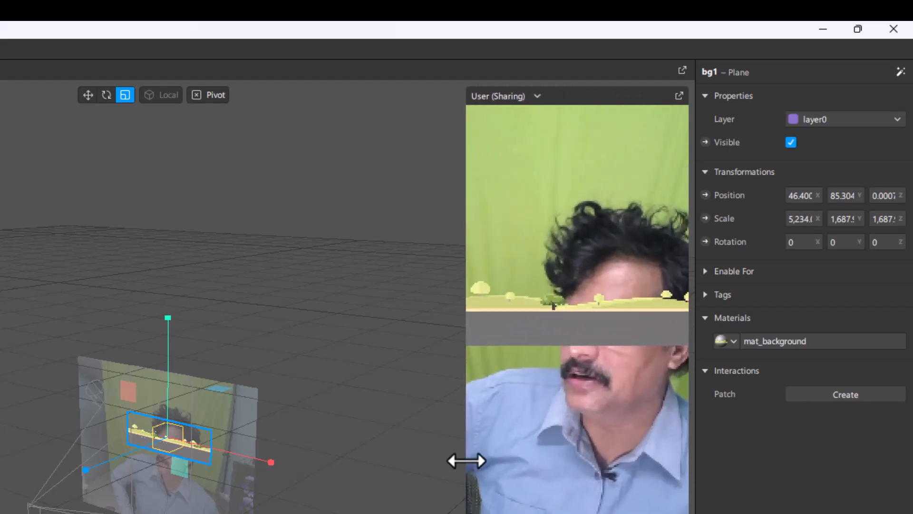
left_click_drag(167, 320, 198, 69)
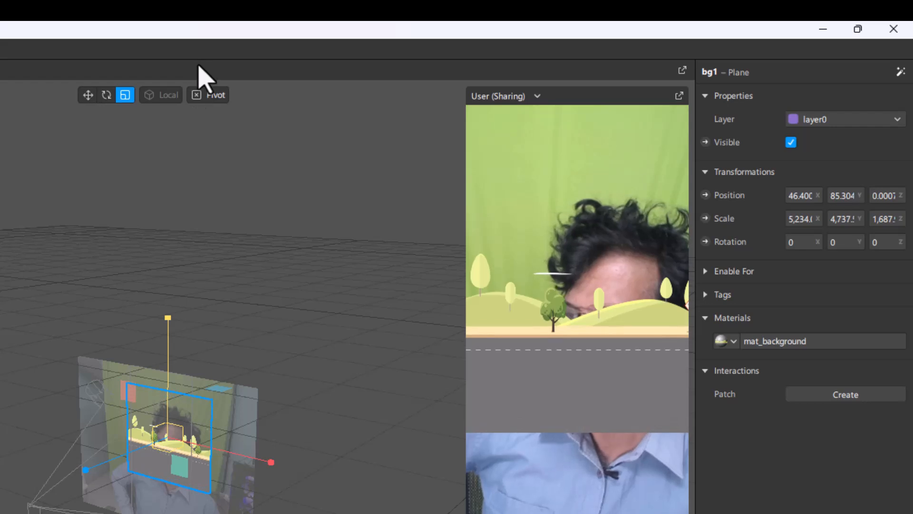
- Lower the bg1 plane and shift it sideways to about X 61.3 and Y -185.5
left_click(87, 95)
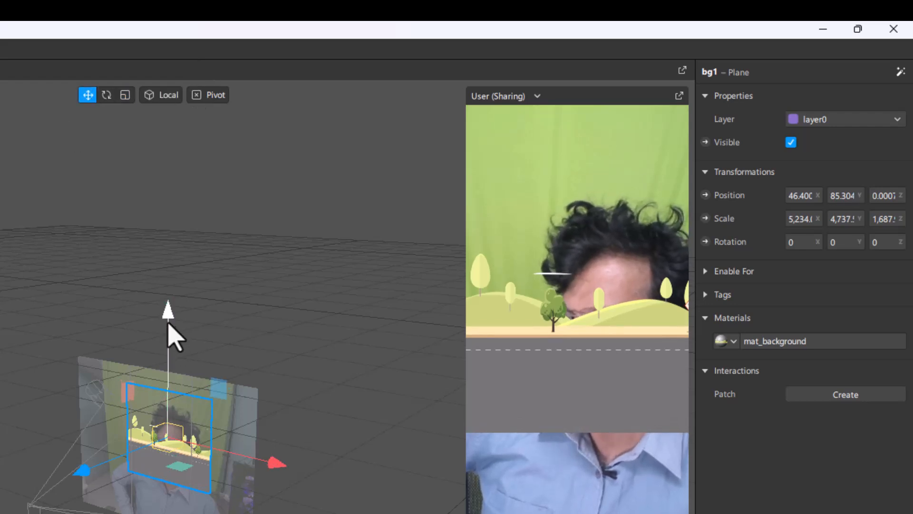
left_click_drag(169, 320, 166, 367)
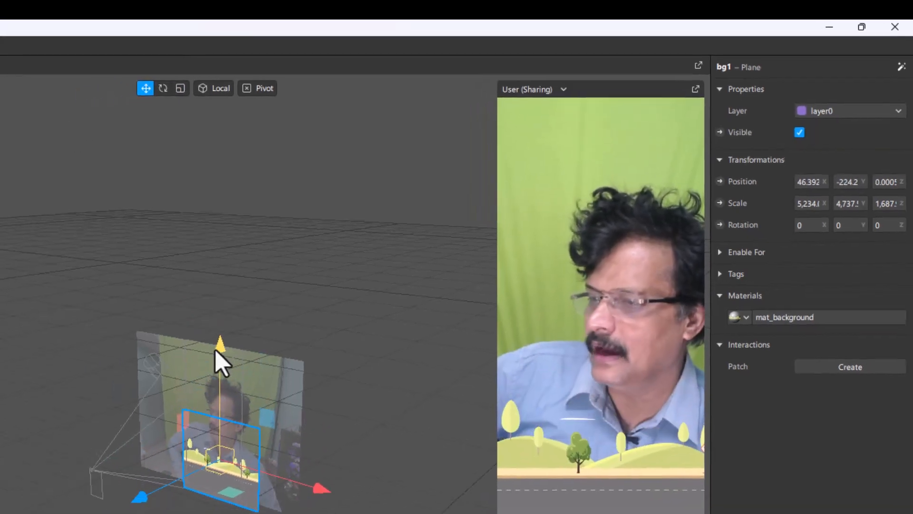
left_click_drag(238, 331, 238, 333)
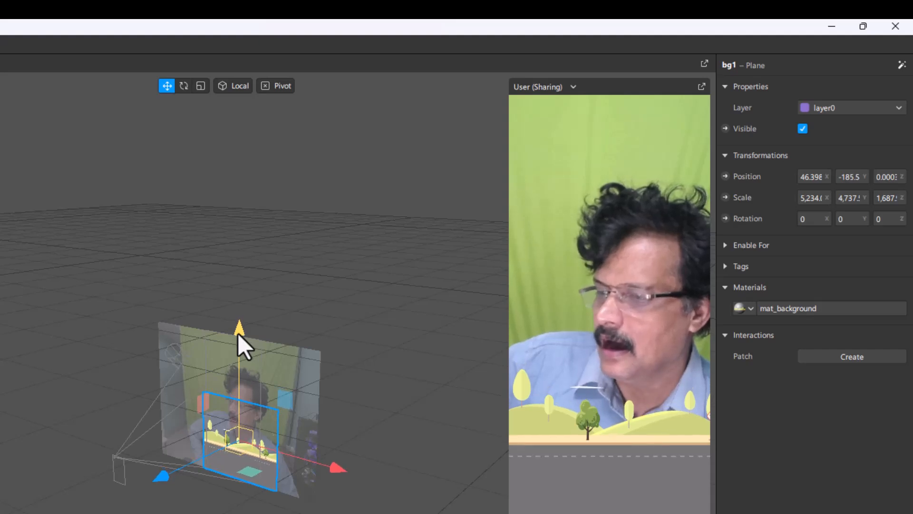
mouse_move(337, 466)
left_mouse_down()
mouse_move(357, 475)
mouse_move(338, 475)
left_mouse_up()
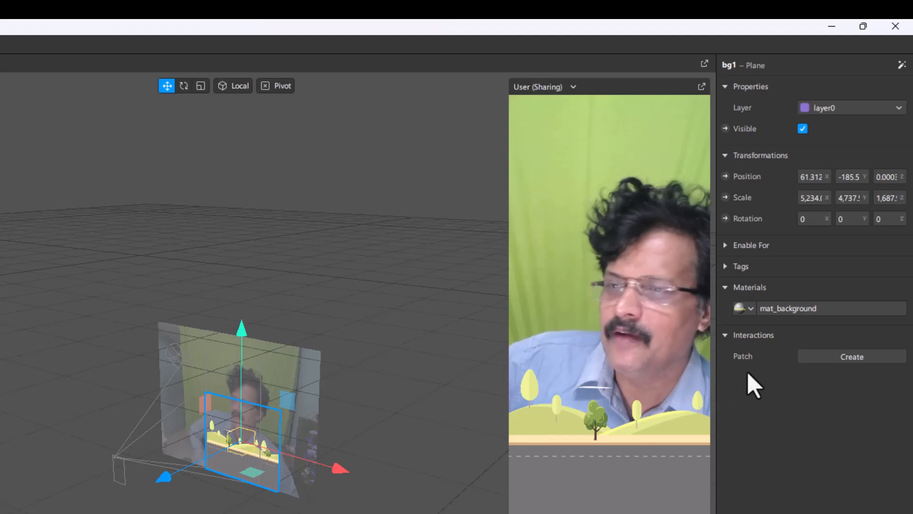
- Set the bg1 plane's scale to 8,000 in X and 5,000 in Y
left_click(811, 198)
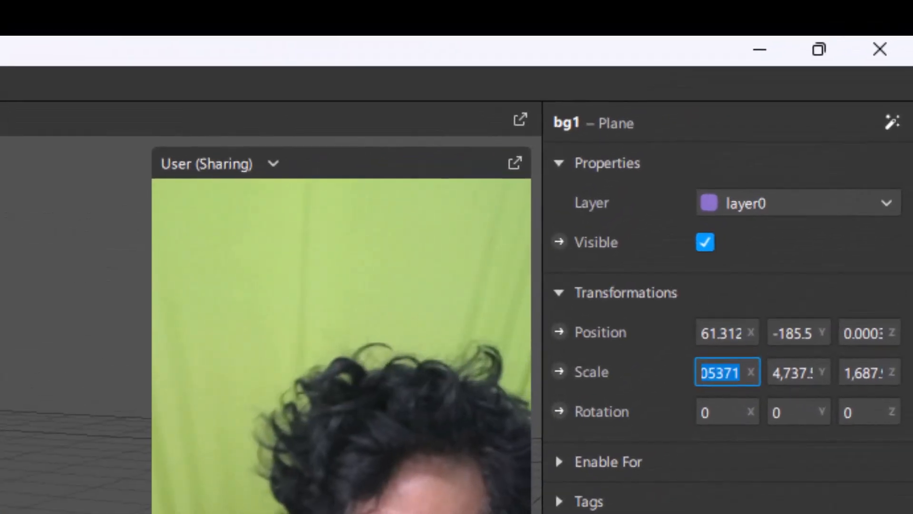
type("8,00")
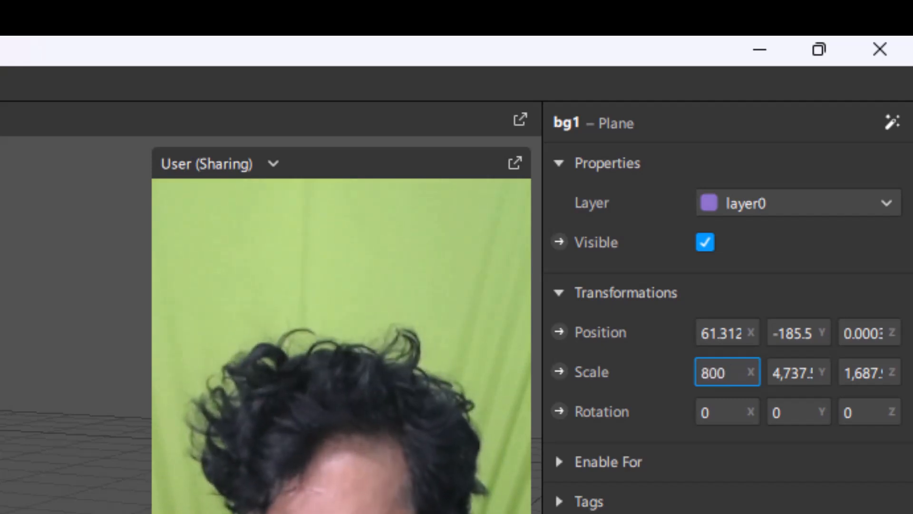
type("0")
key("Return")
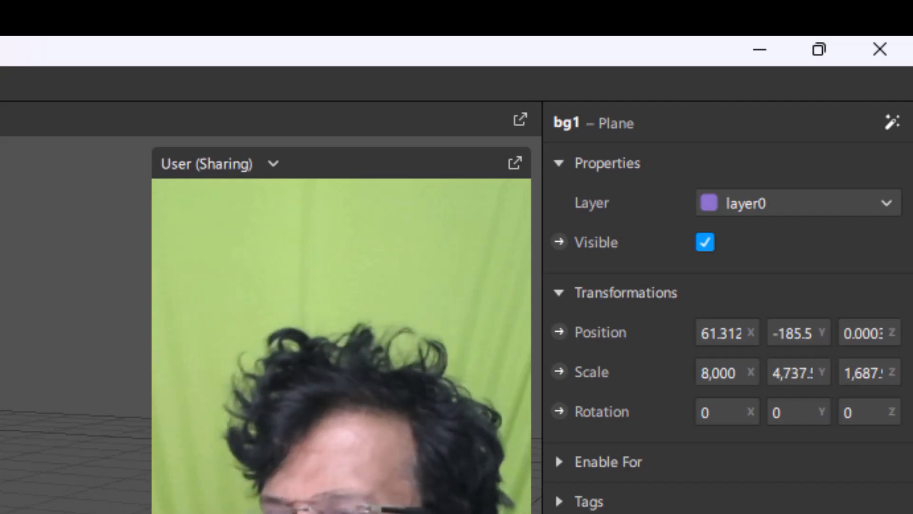
left_click(791, 372)
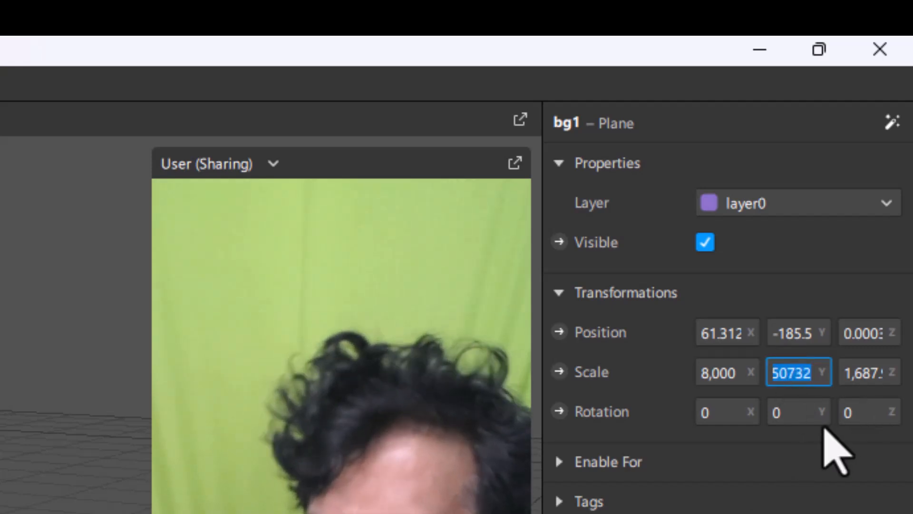
type("5,000")
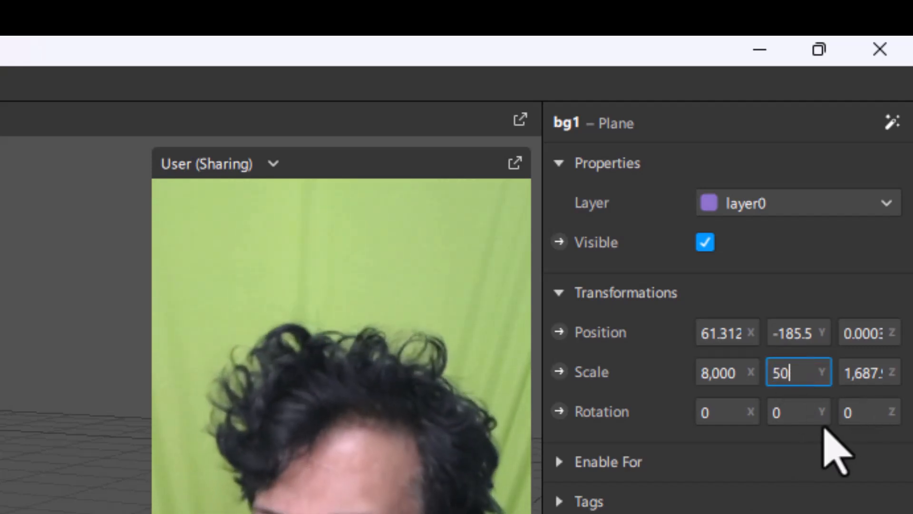
key("Return")
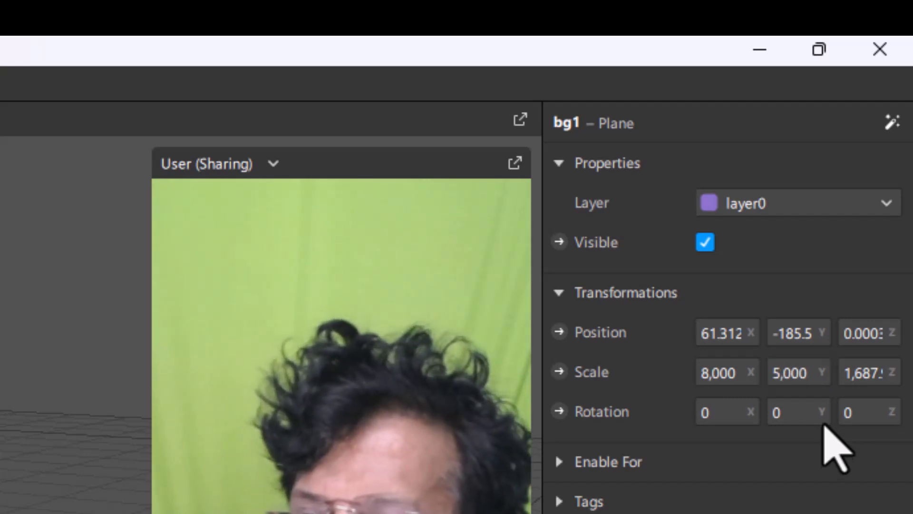
- Set the bg1 plane's Z scale to 5,000
left_click(854, 372)
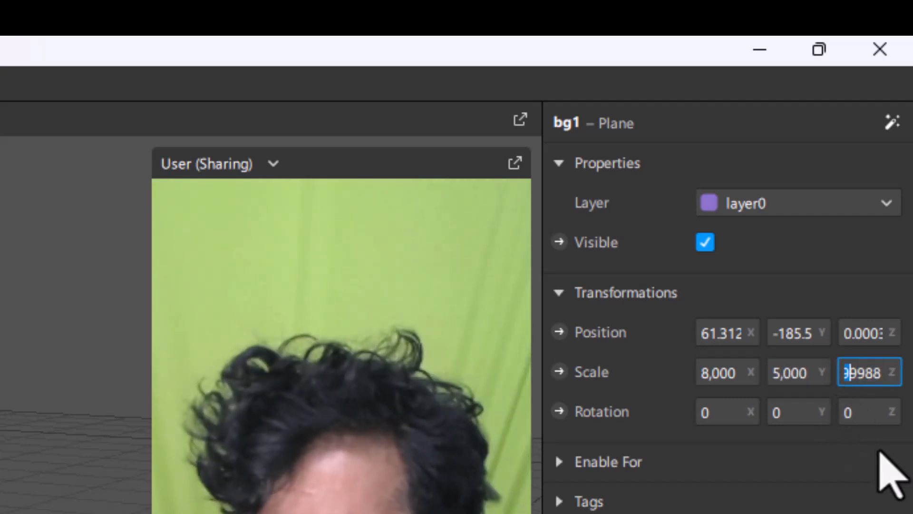
type("0009")
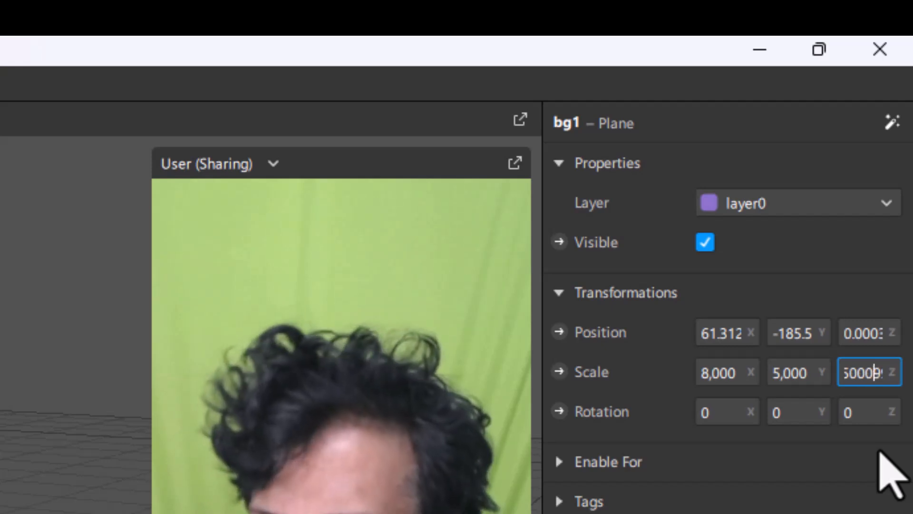
key("Return")
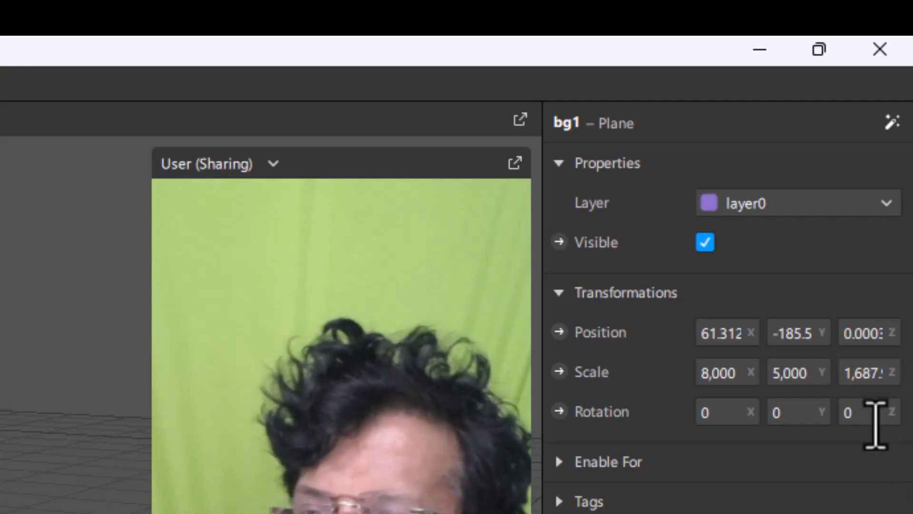
left_click(873, 376)
type("5,00")
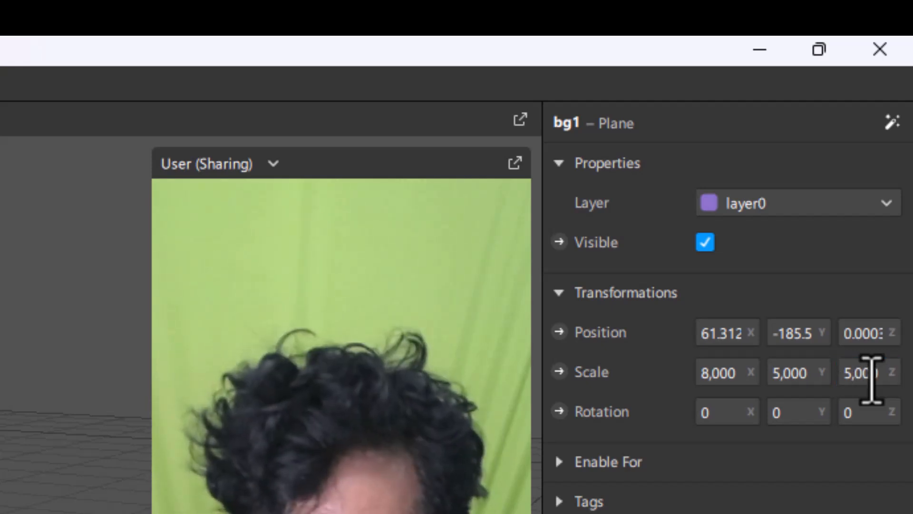
type("0")
key("Return")
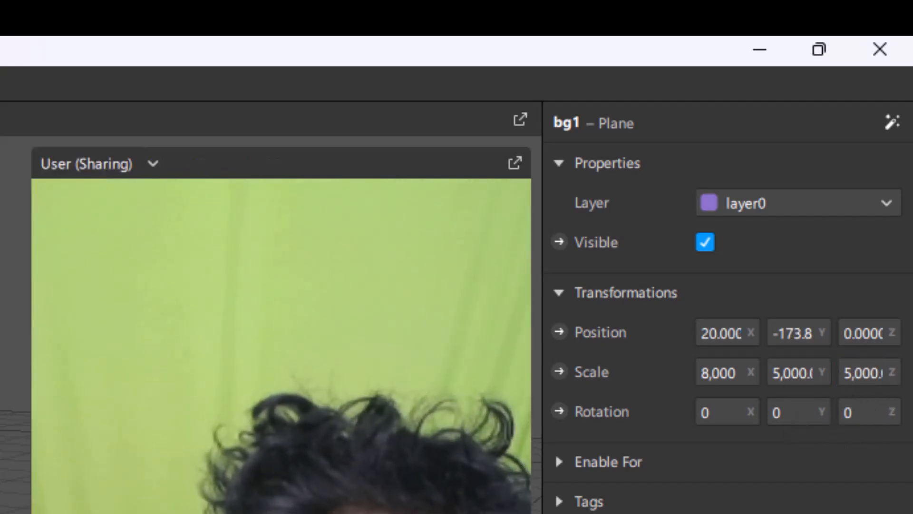
- Set the bg1 plane's position to -178 in Y and -200 in X
left_click_drag(177, 341, 285, 94)
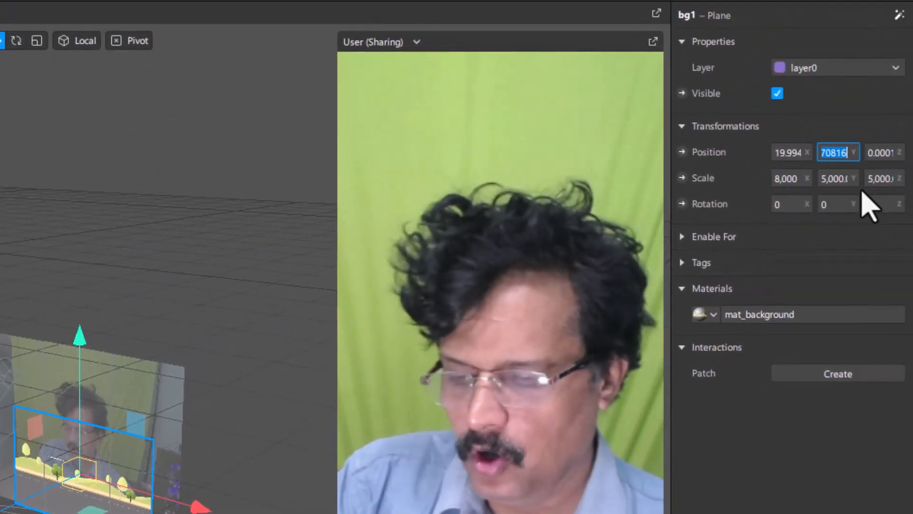
type("-178")
key("Return")
left_click(788, 153)
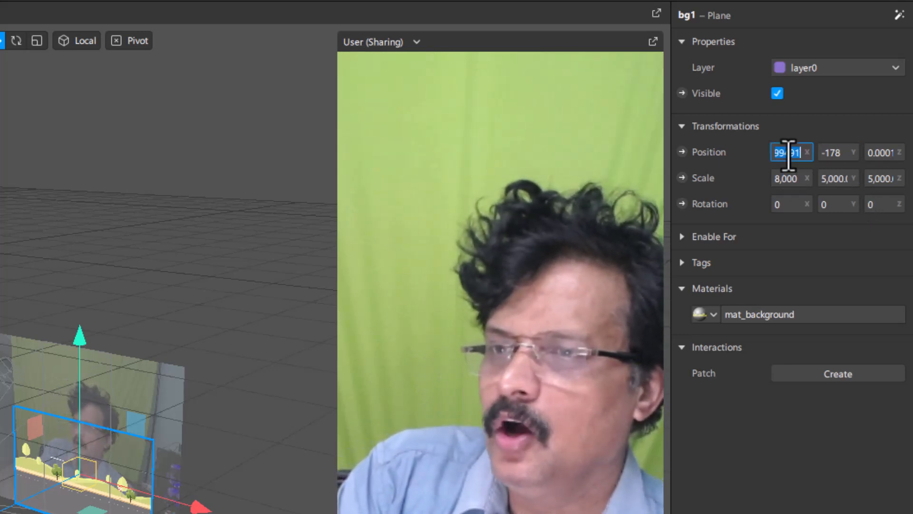
type("-200")
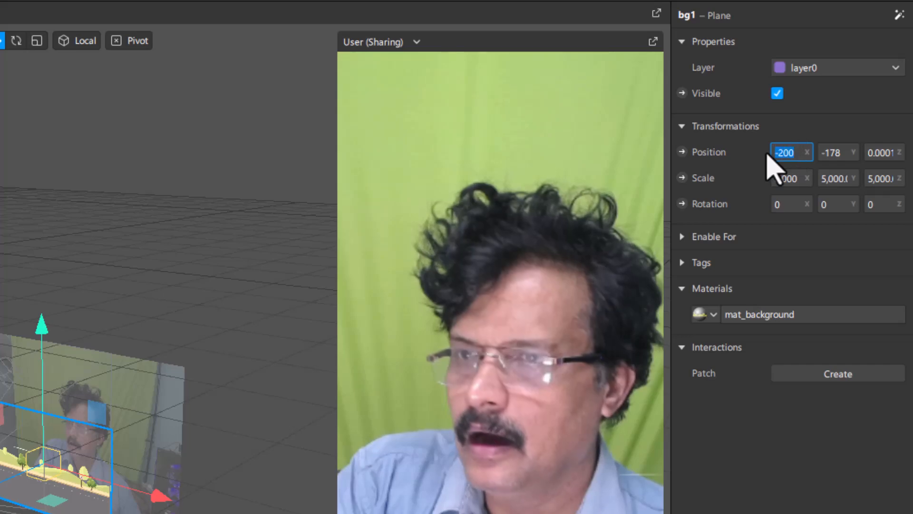
key("Return")
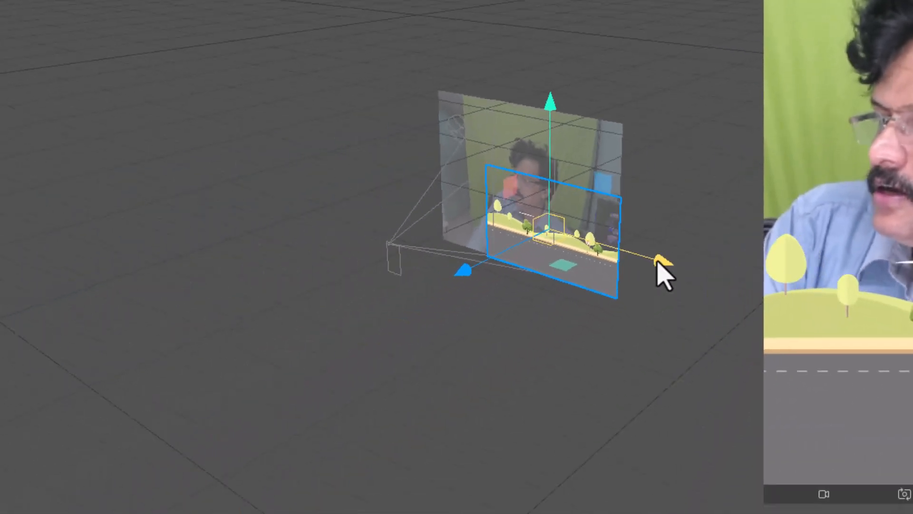
- Place the bg1 plane at X 200 and set its Y position to -178
left_click_drag(659, 264, 665, 266)
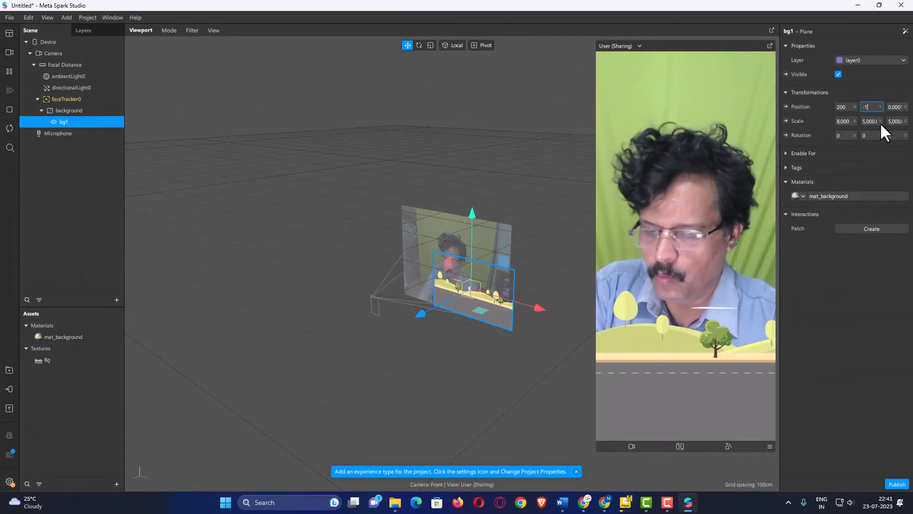
type("78")
key("Return")
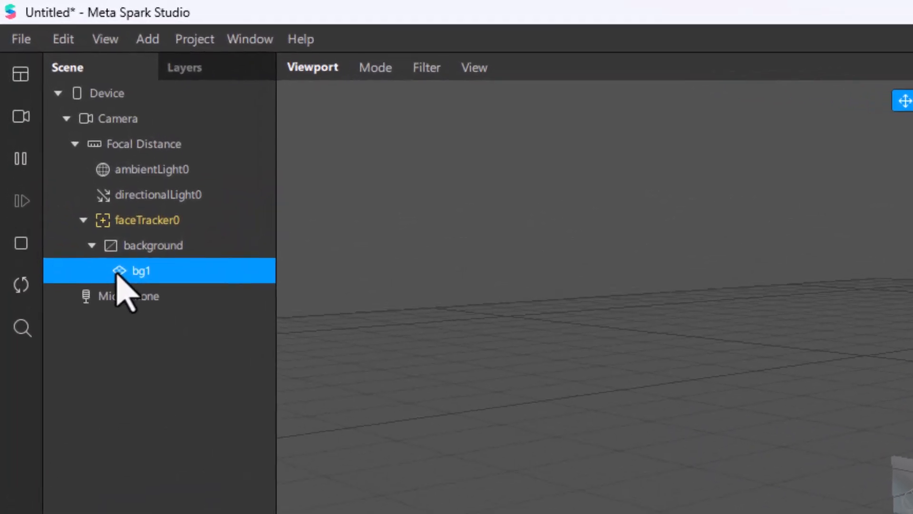
- Duplicate the bg1 plane inside the background group and select the copy
right_click(119, 280)
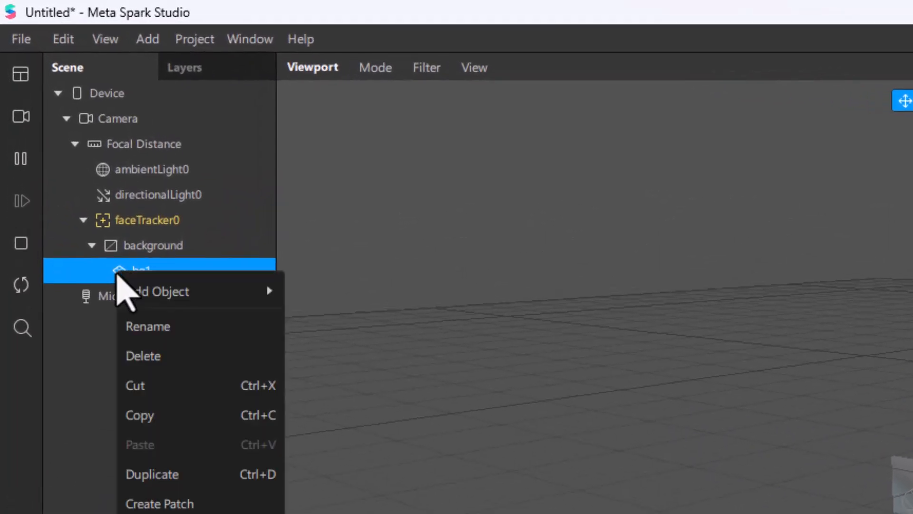
left_click(150, 474)
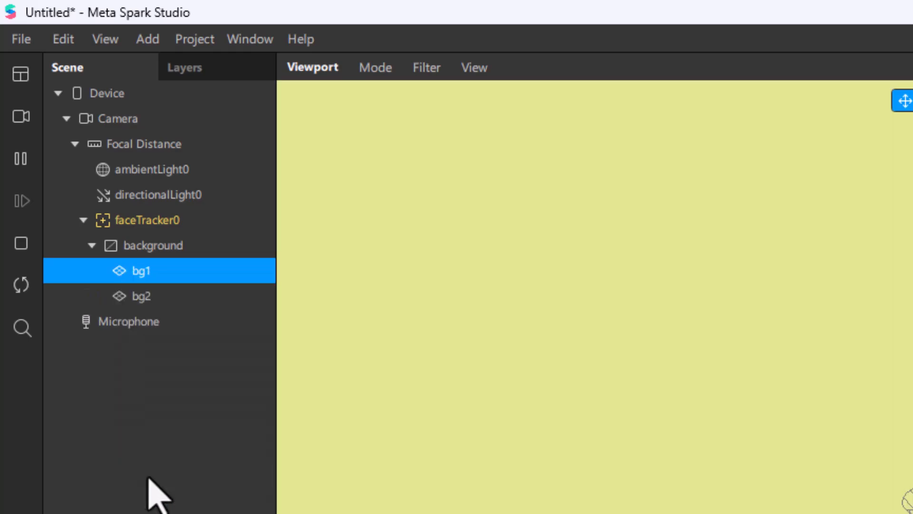
left_click(140, 300)
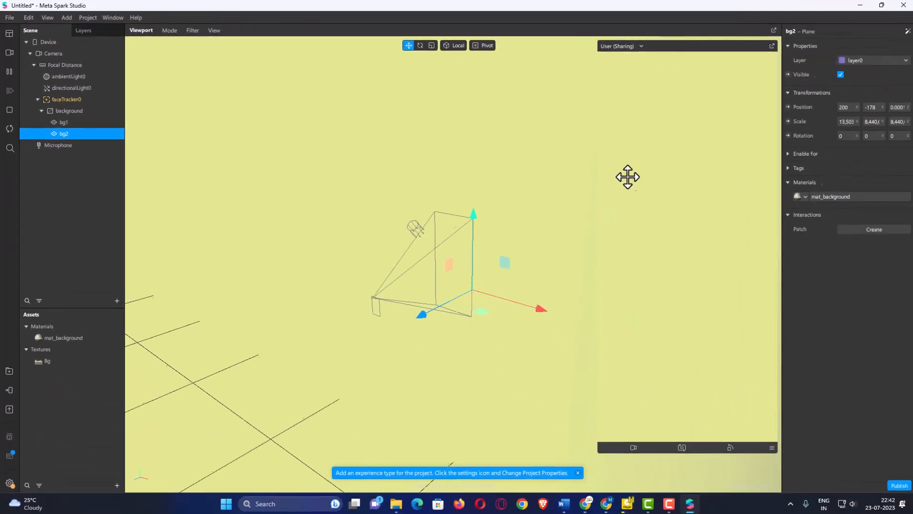
- Set the bg2 plane's scale to 8,000 in X, 5,000 in Y and 5,000 in Z
left_click(839, 122)
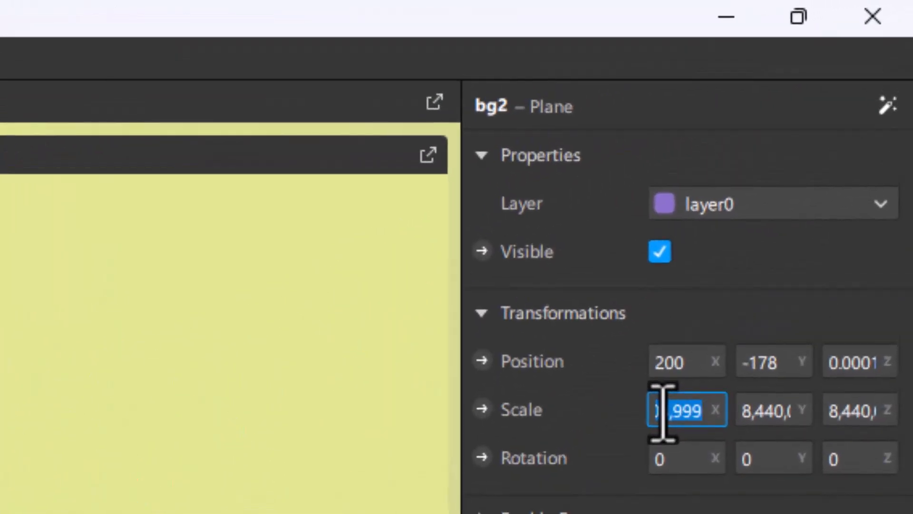
type("8000")
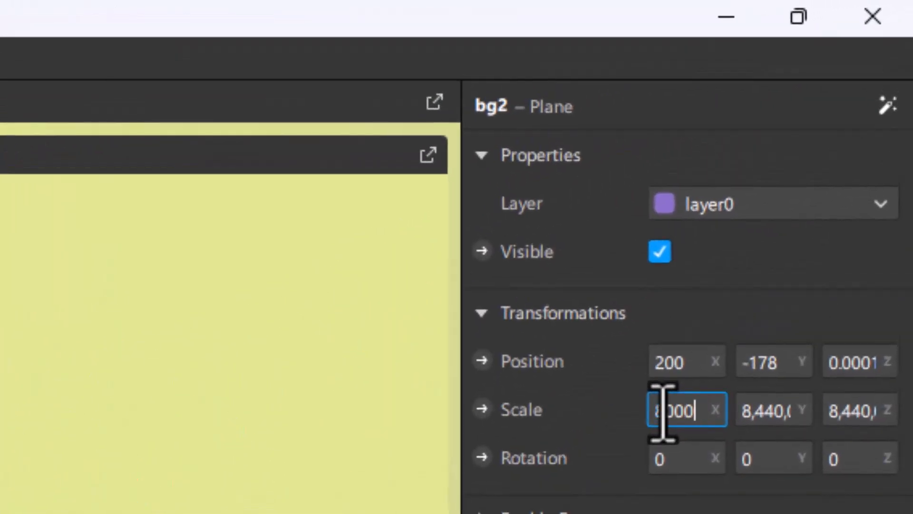
key("Tab")
type("5,000")
key("Tab")
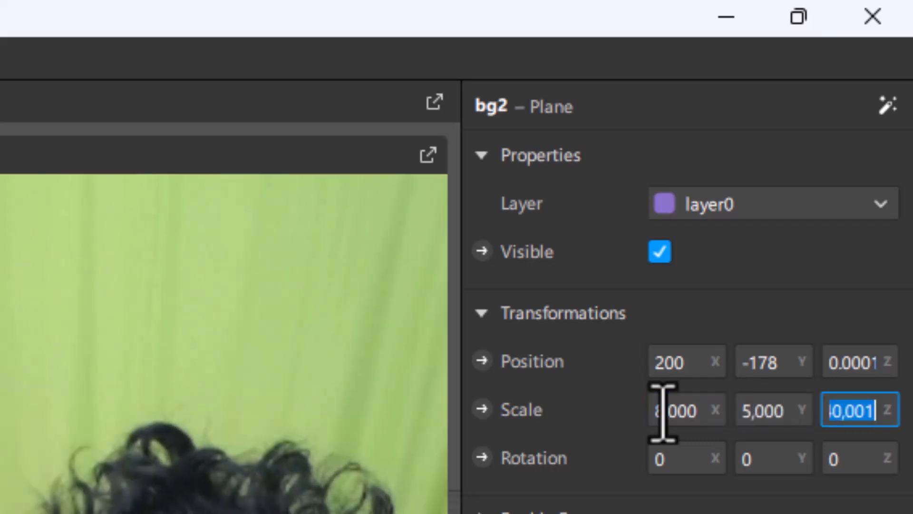
type("5000")
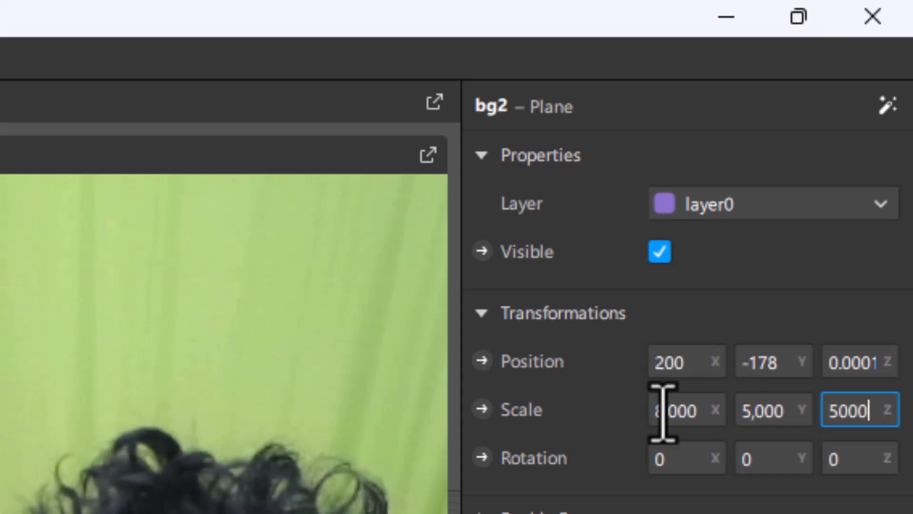
key("Return")
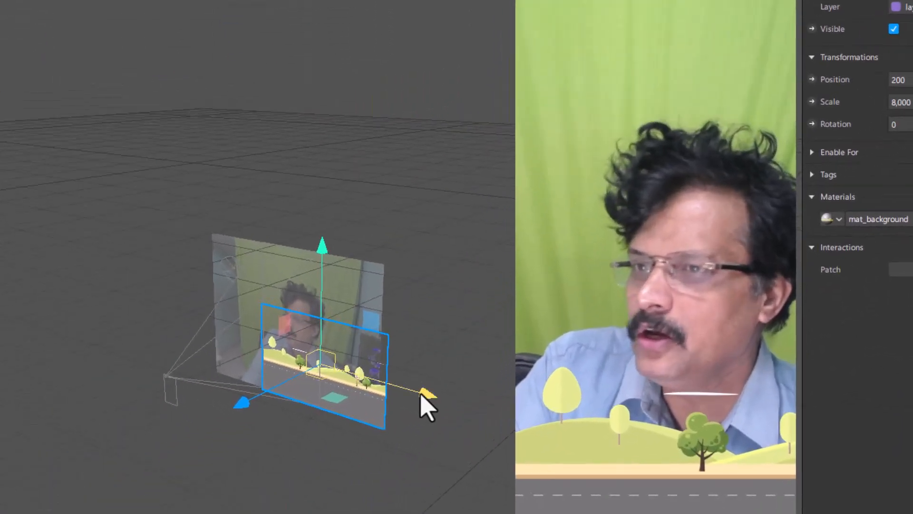
- Move the bg2 plane along X to sit beside bg1, set its X position to 1,000 and deselect it
left_click_drag(421, 395, 445, 403)
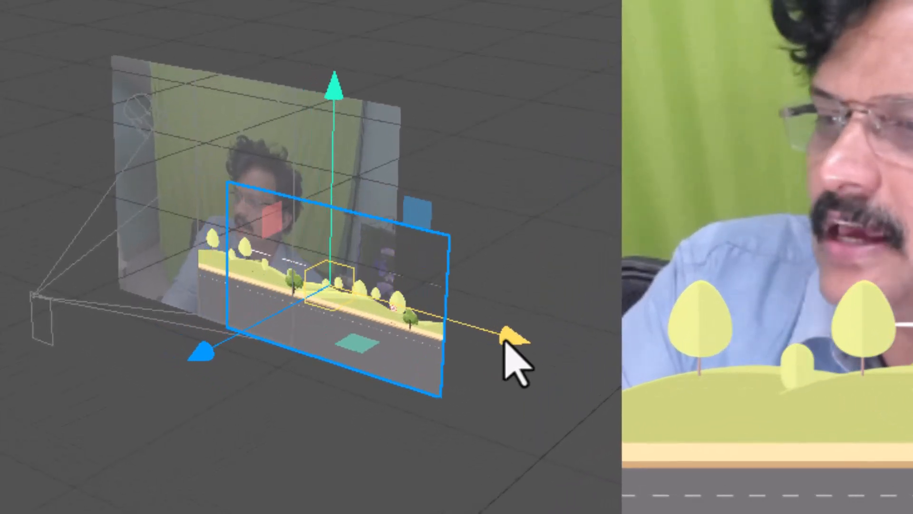
left_click_drag(505, 343, 746, 415)
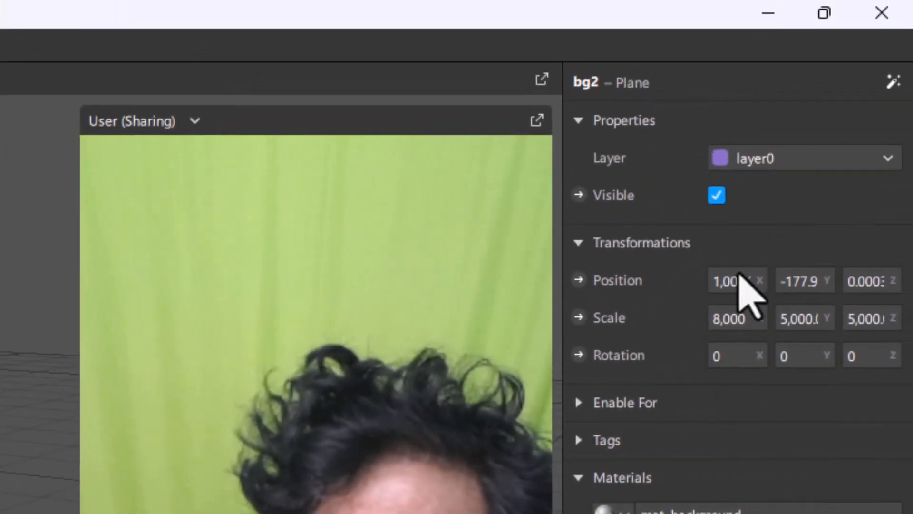
left_click(737, 280)
type("1")
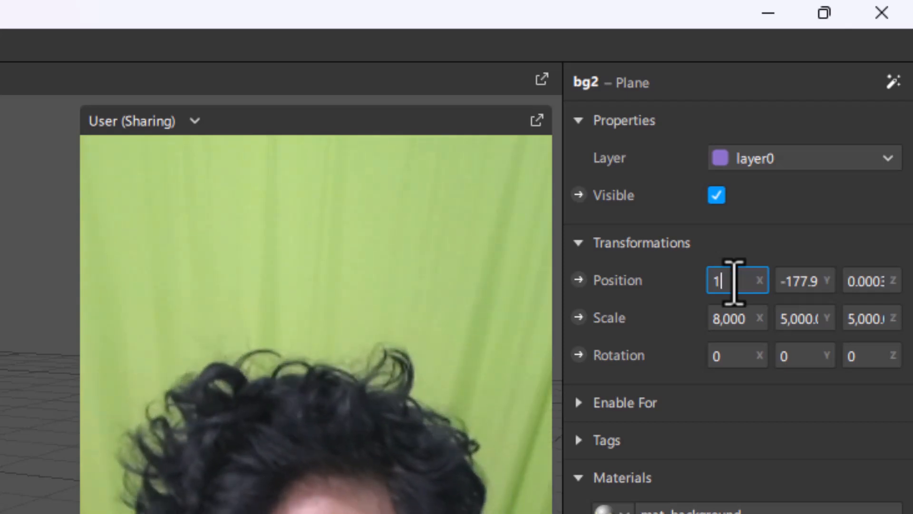
type("000")
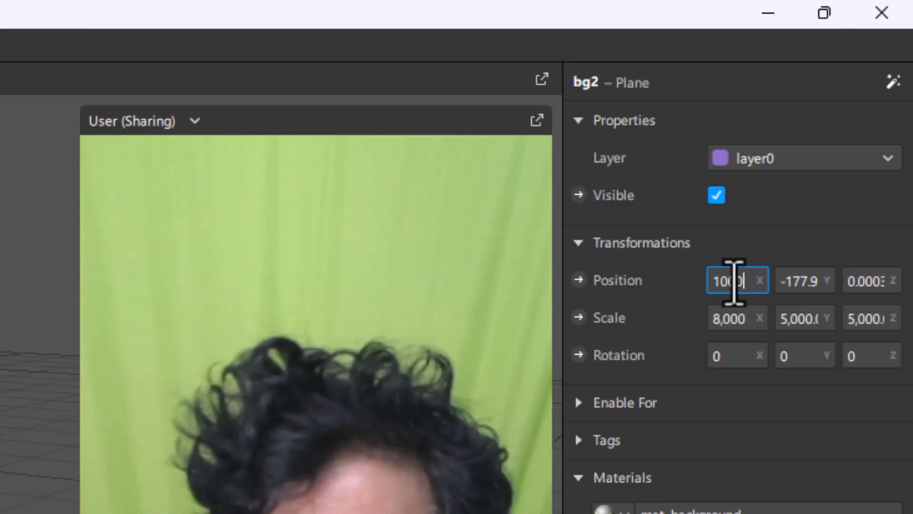
key("Return")
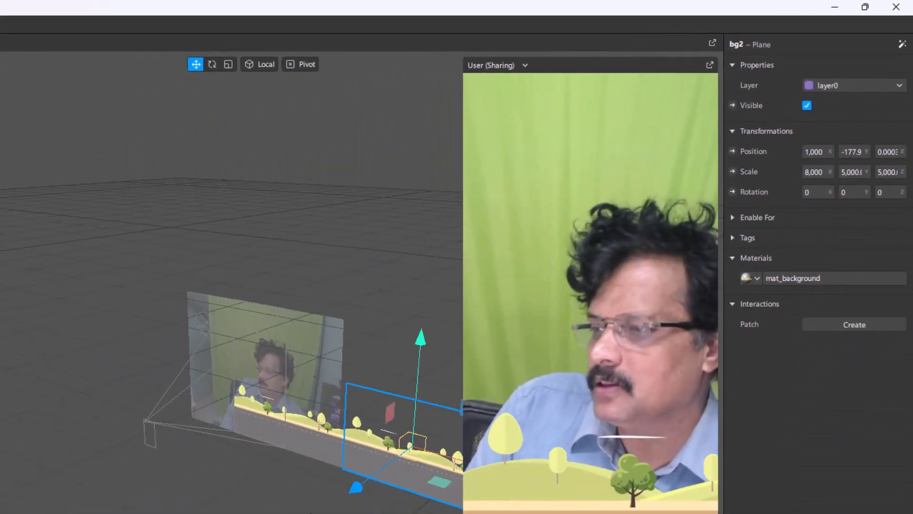
left_click(1, 361)
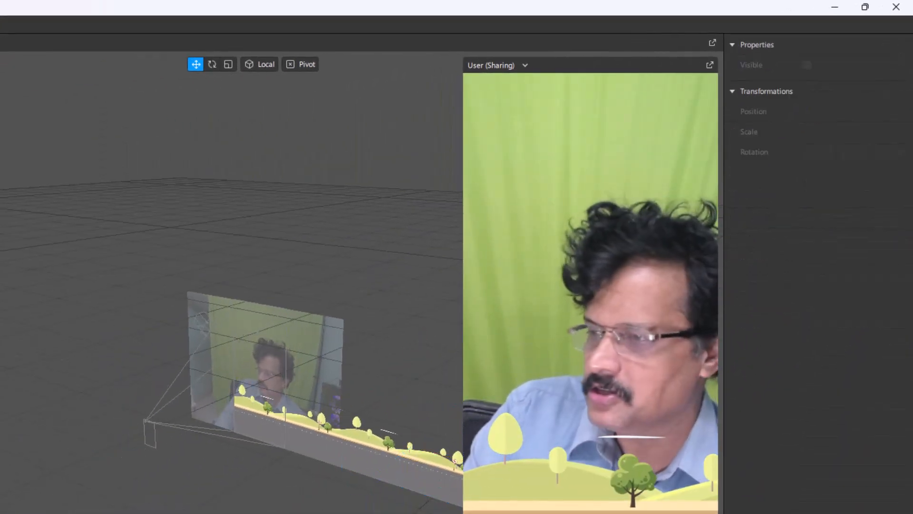
- Inspect how the two background planes line up and collapse the background group in the scene hierarchy
middle_click_drag(302, 503, 162, 458)
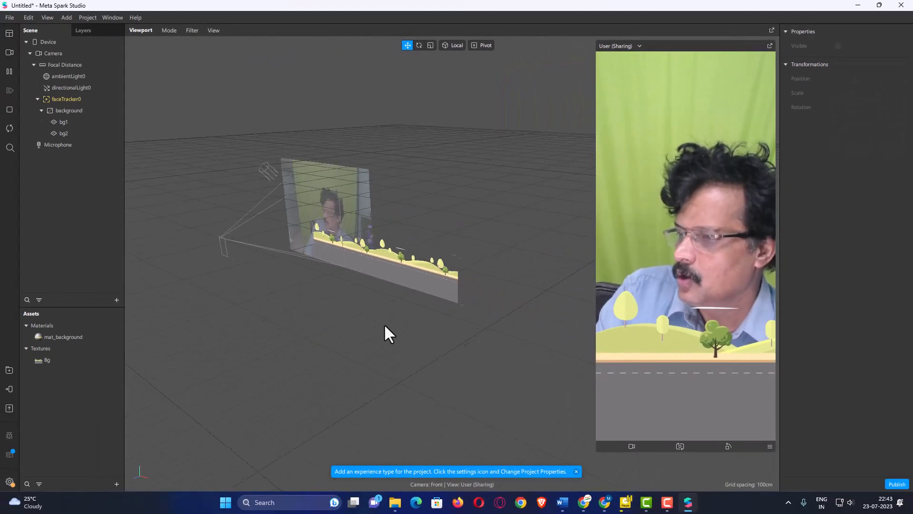
scroll(384, 325, "up", 3)
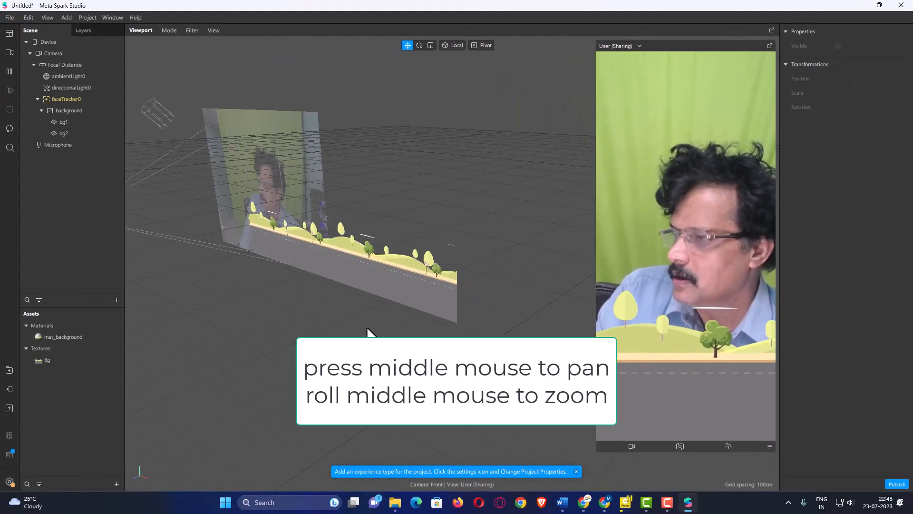
middle_click_drag(368, 328, 401, 332)
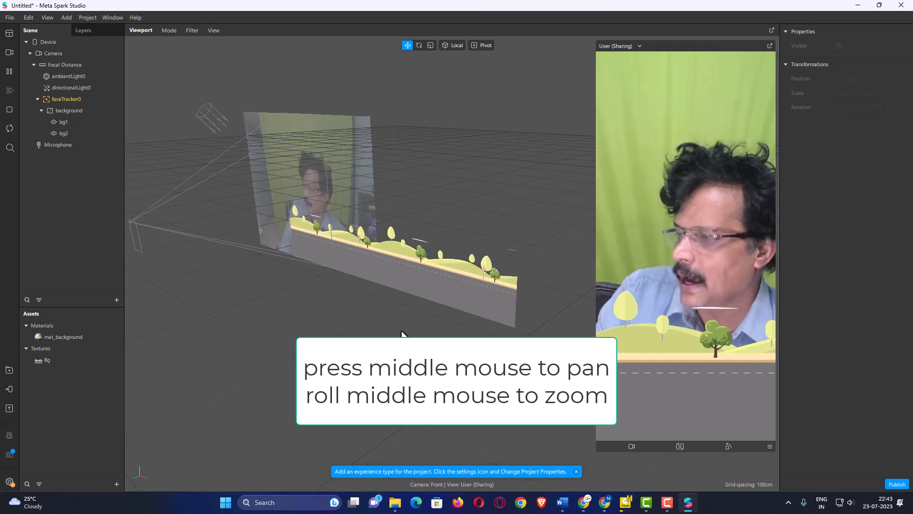
scroll(401, 332, "up", 4)
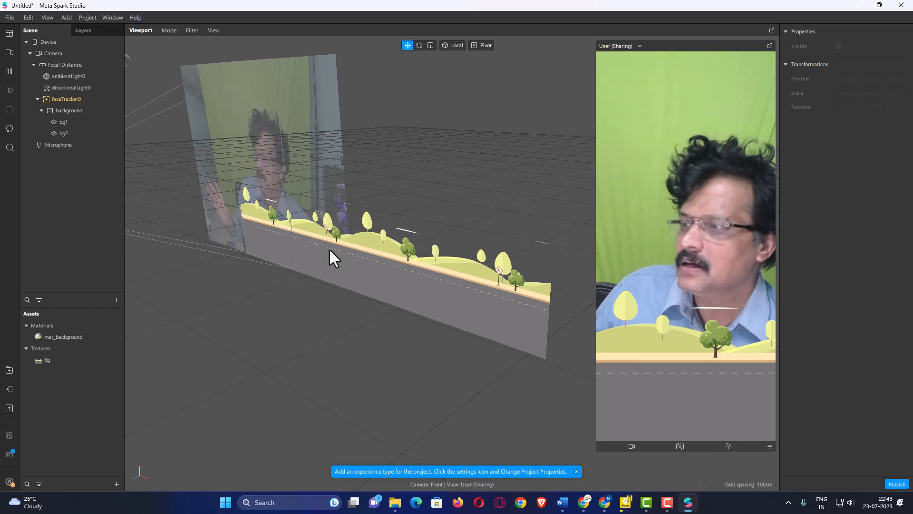
left_click(42, 110)
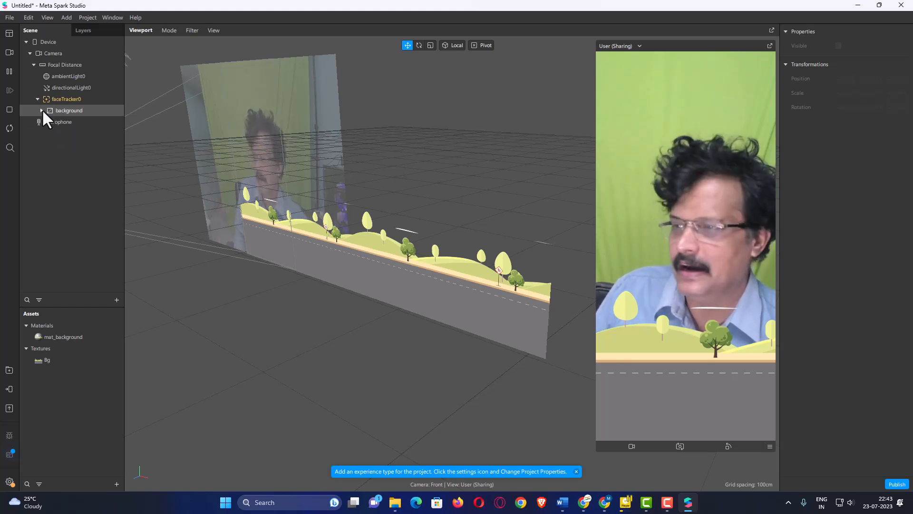